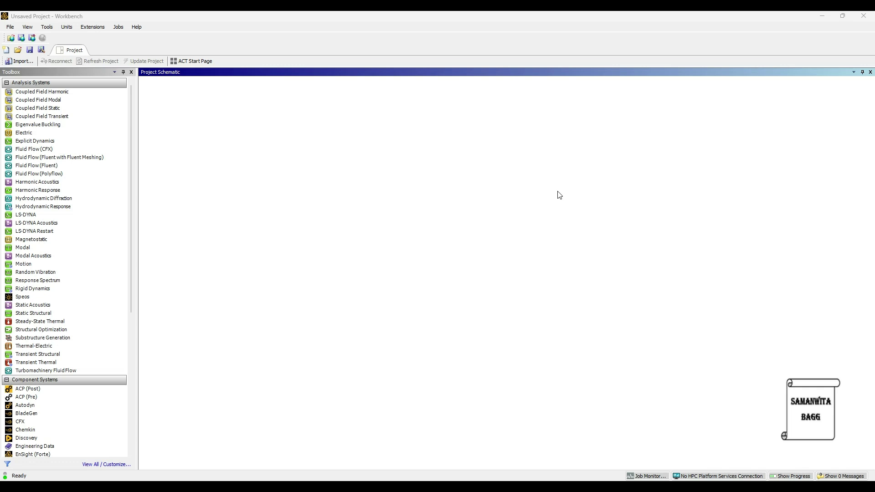
# Add a Modal analysis system to the project schematic and open its Engineering Data.
pyautogui.doubleClick(46, 249)
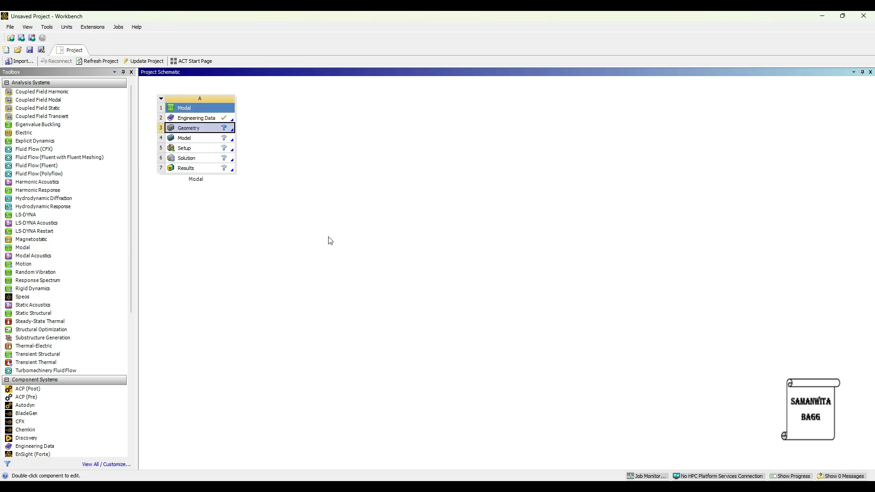
pyautogui.doubleClick(198, 119)
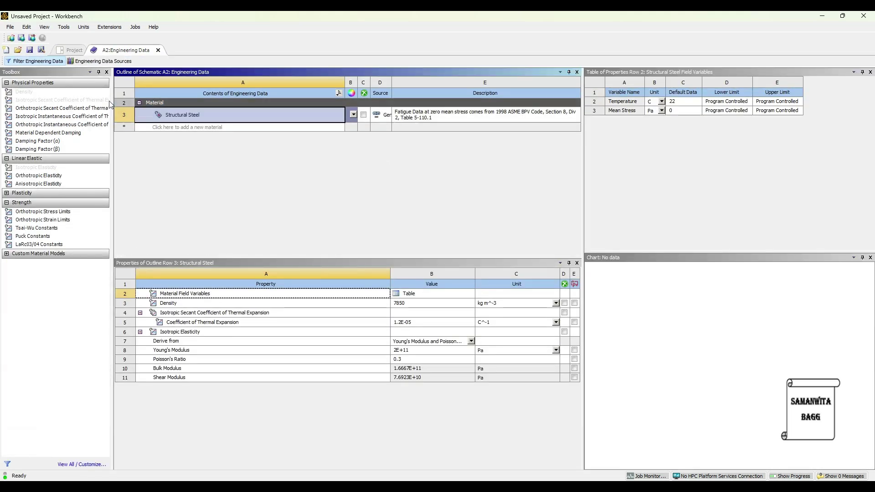
# Add Stainless Steel from the General Materials data source to the engineering data, and leave the data sources view.
pyautogui.click(108, 62)
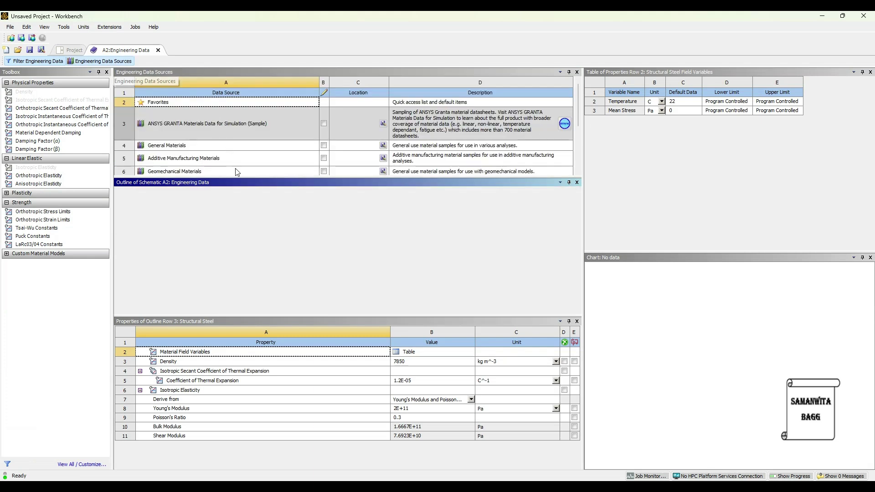
pyautogui.click(184, 145)
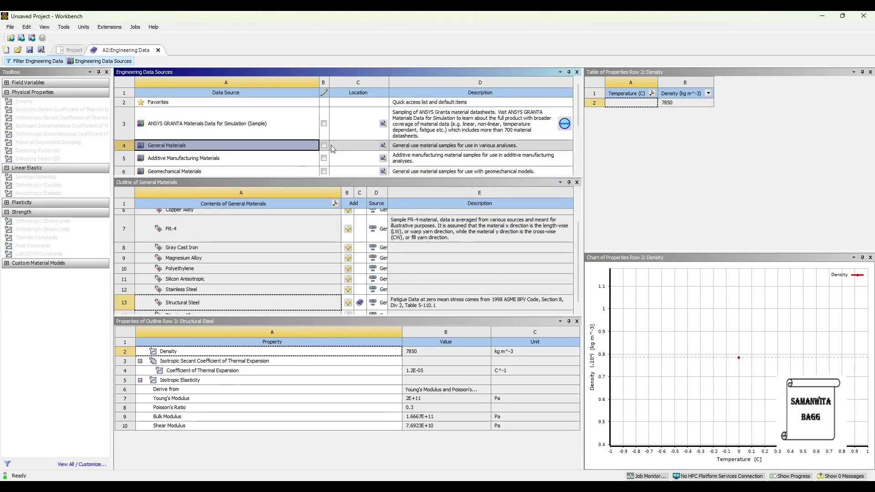
pyautogui.click(331, 302)
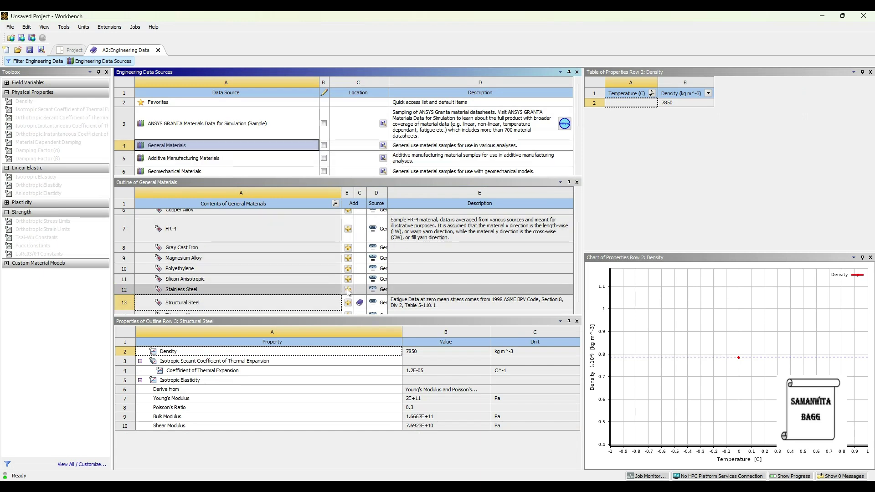
pyautogui.click(348, 289)
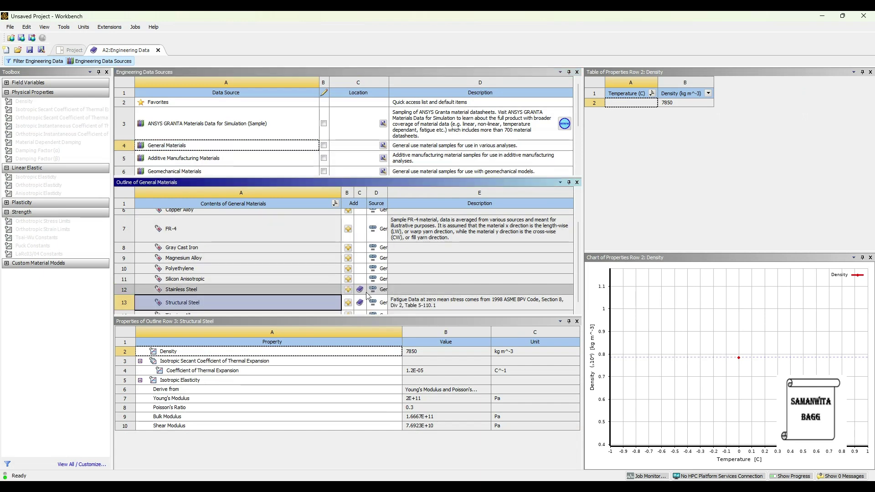
pyautogui.click(94, 64)
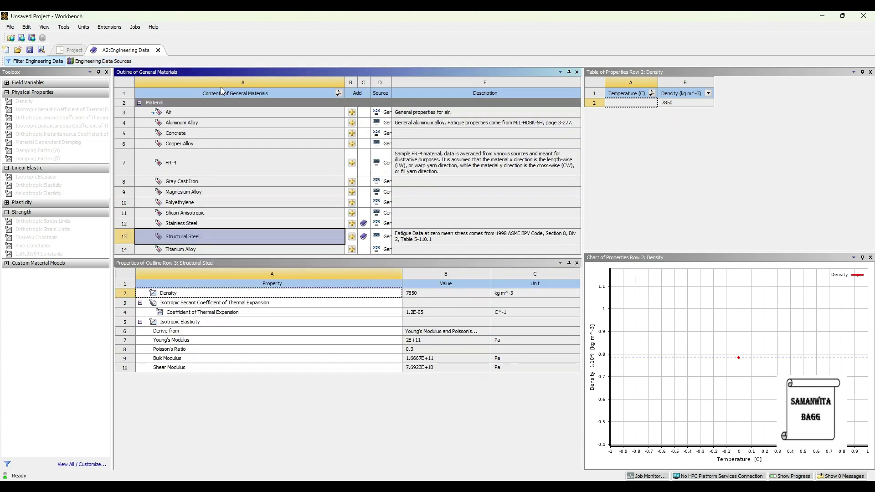
# Create a new material named CPVC and give it a density of 1650 kg m^-3.
pyautogui.click(173, 138)
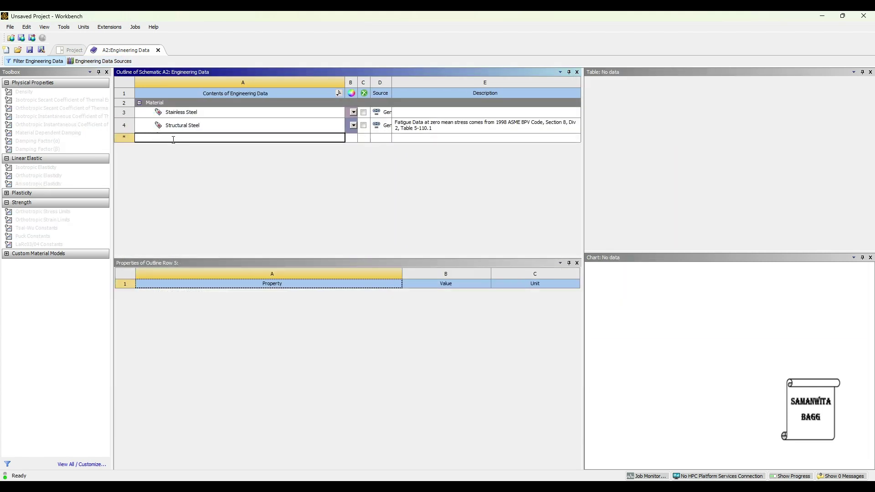
pyautogui.write('CPVS')
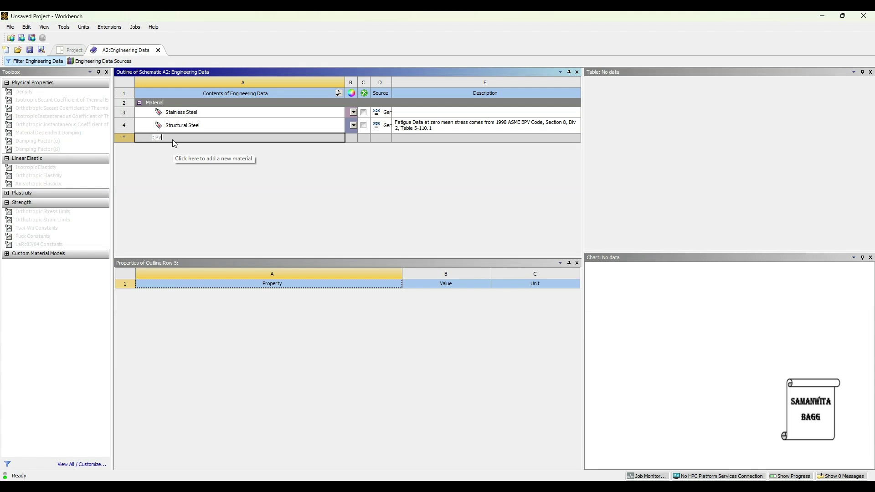
pyautogui.press('Return')
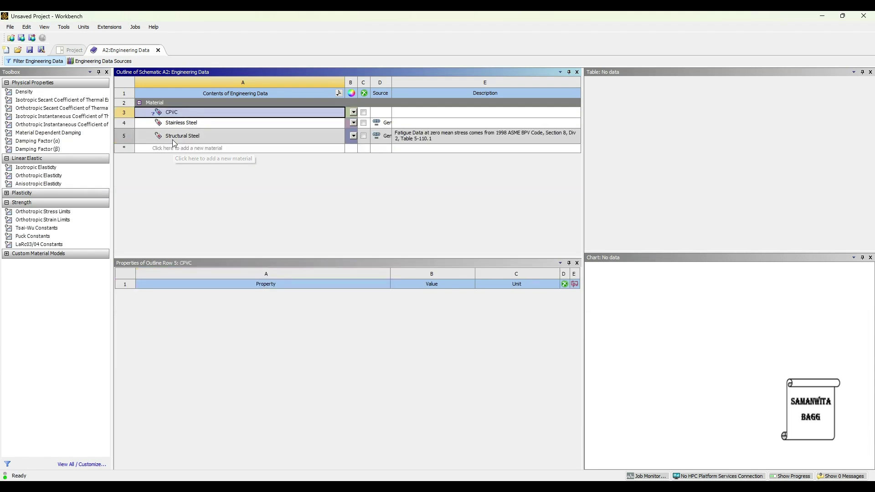
pyautogui.doubleClick(35, 92)
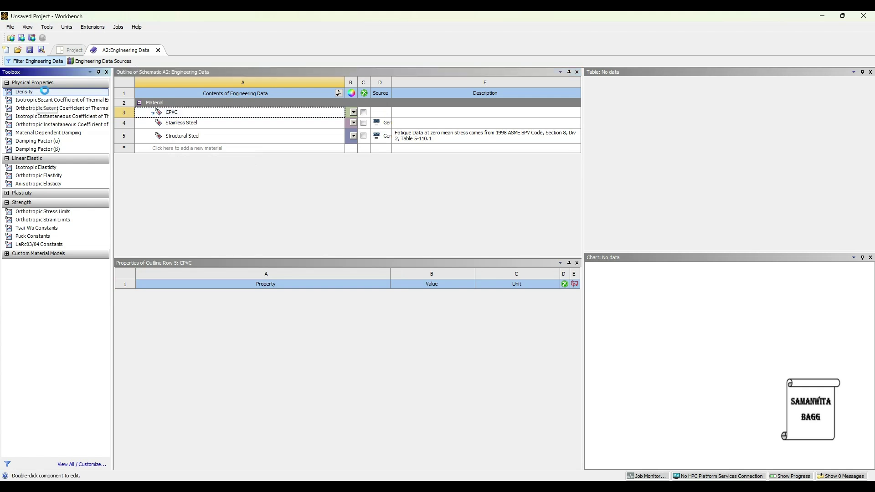
pyautogui.click(419, 303)
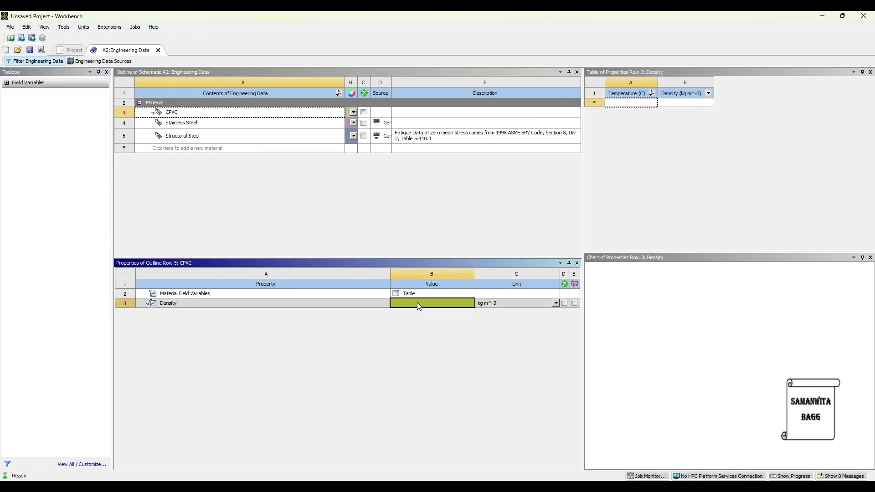
pyautogui.write('.165')
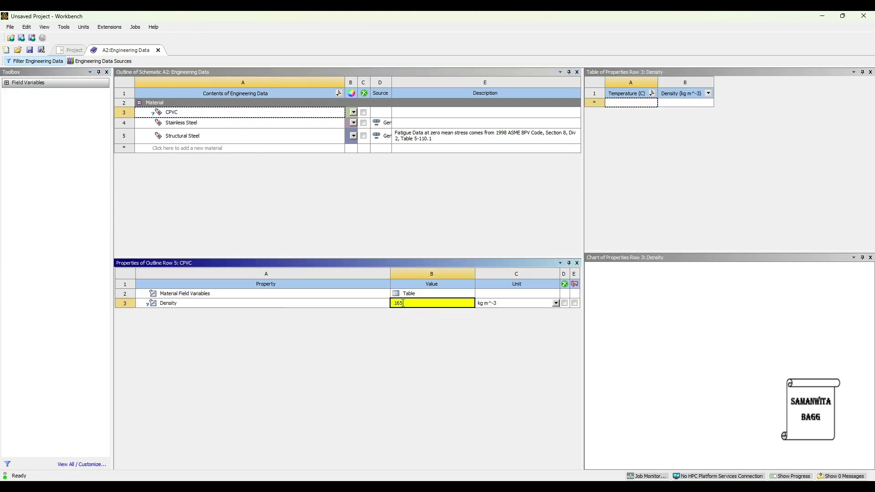
pyautogui.write('0')
pyautogui.press('Return')
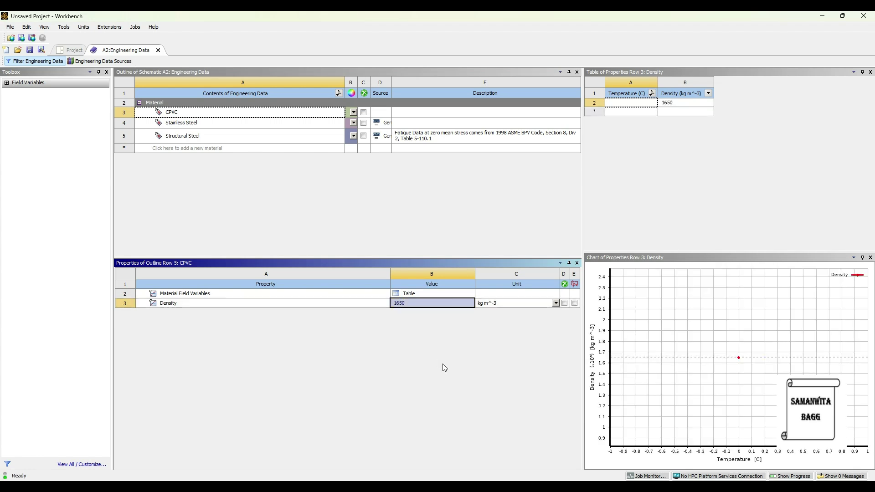
# Add Isotropic Elasticity to CPVC with a Young's modulus of 3.1E+09 Pa and a Poisson's ratio of 0.386.
pyautogui.click(196, 112)
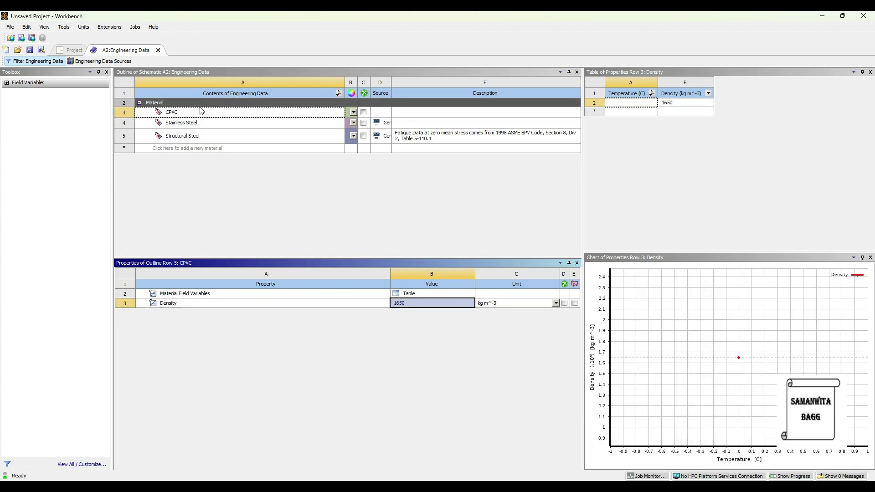
pyautogui.moveTo(67, 178); pyautogui.dragTo(233, 208)
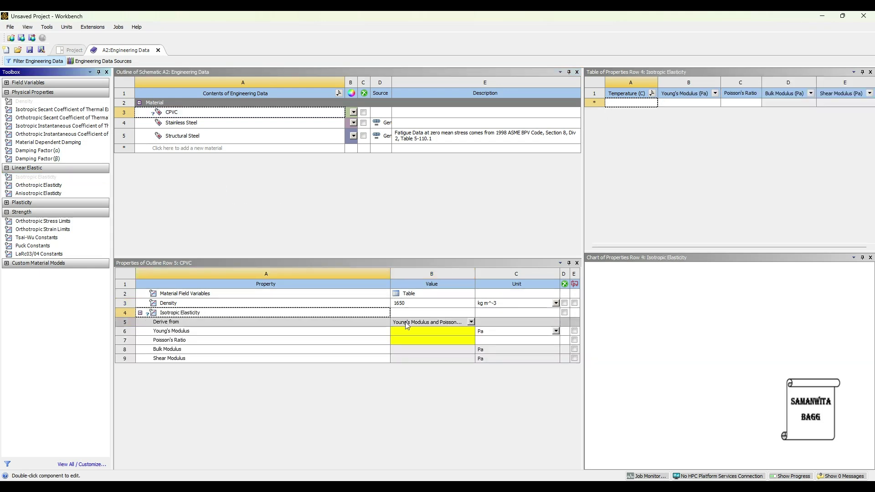
pyautogui.click(412, 331)
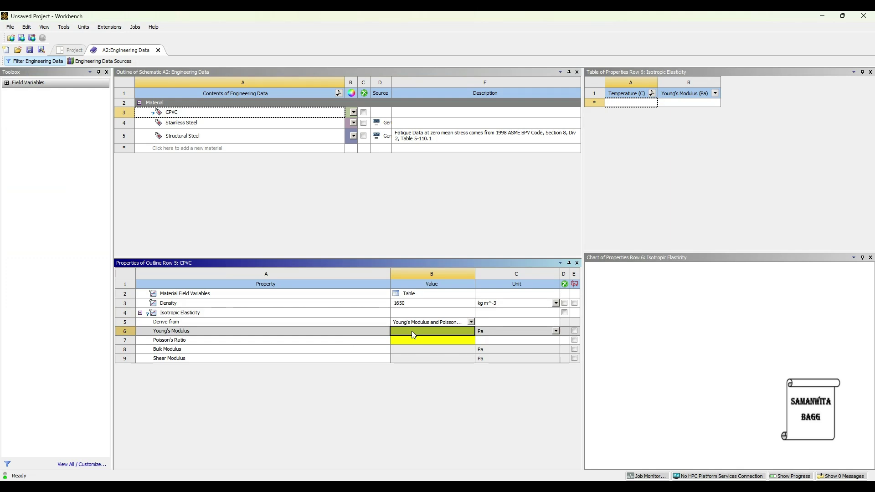
pyautogui.write('31')
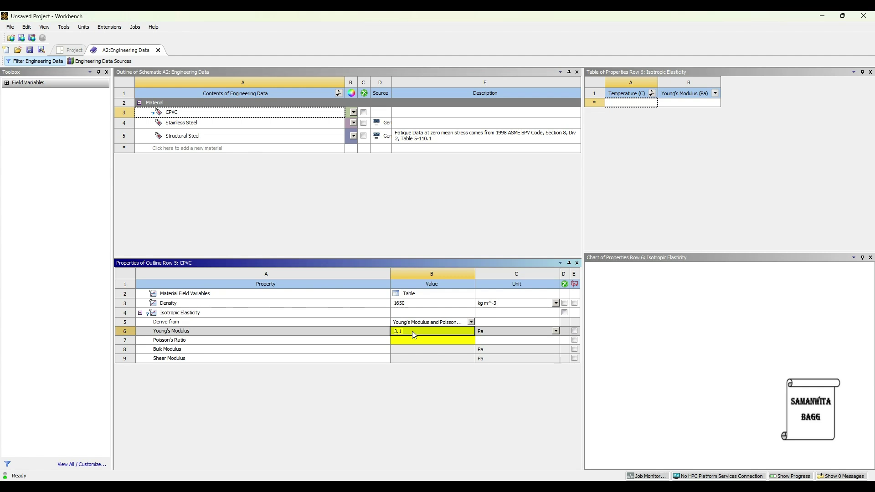
pyautogui.press('Return')
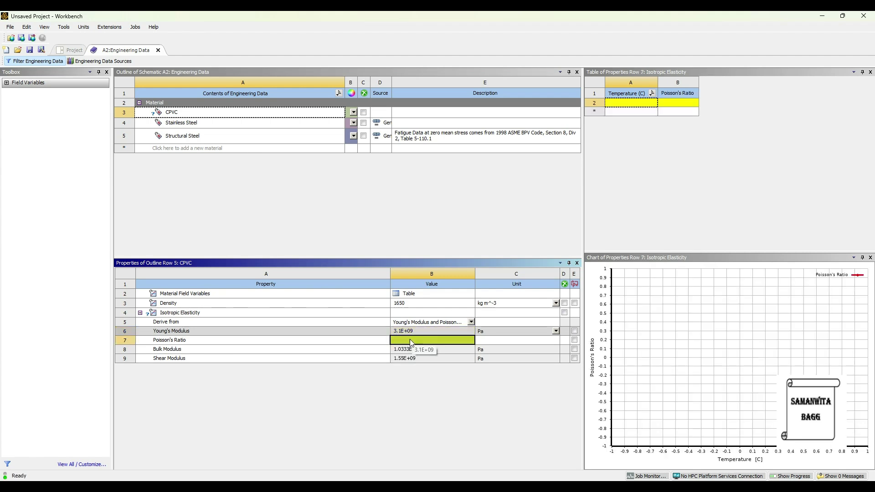
pyautogui.write('0.386')
pyautogui.press('Return')
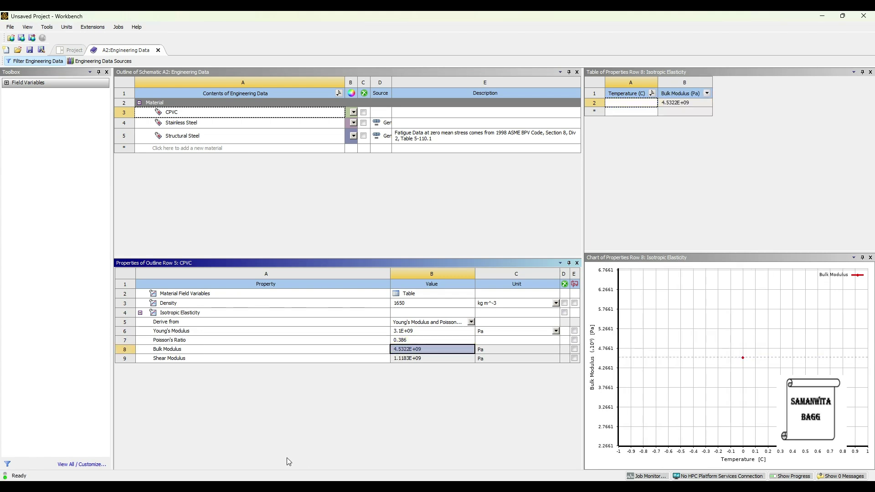
# Create a new material named EPDM Rubber and give it a density of 1100 kg m^-3.
pyautogui.click(162, 149)
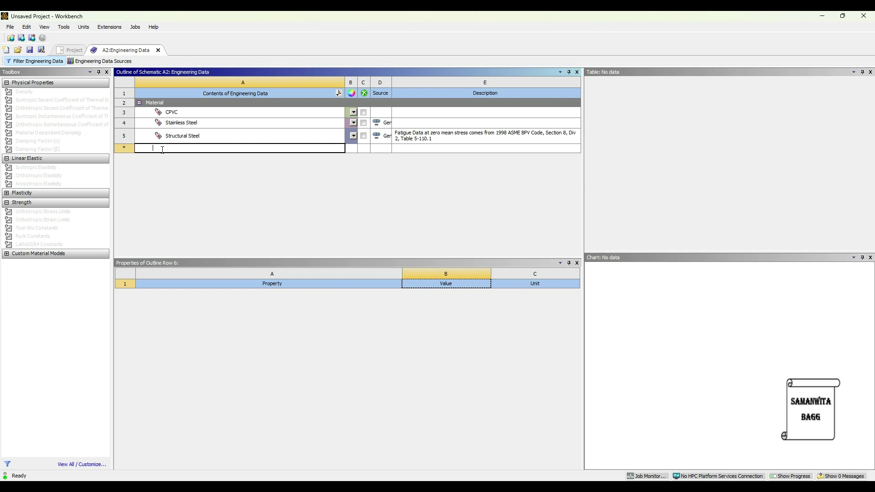
pyautogui.write('EPDM Rubber')
pyautogui.press('Return')
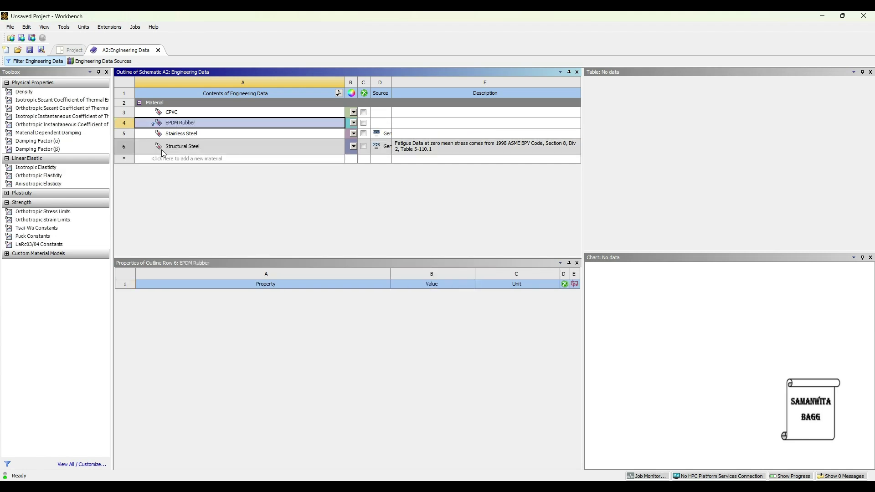
pyautogui.doubleClick(40, 92)
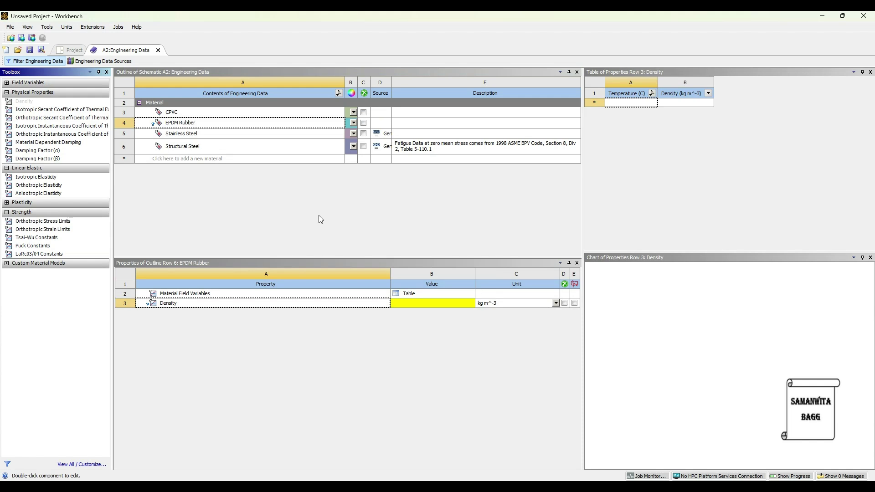
pyautogui.click(408, 302)
pyautogui.write('1100')
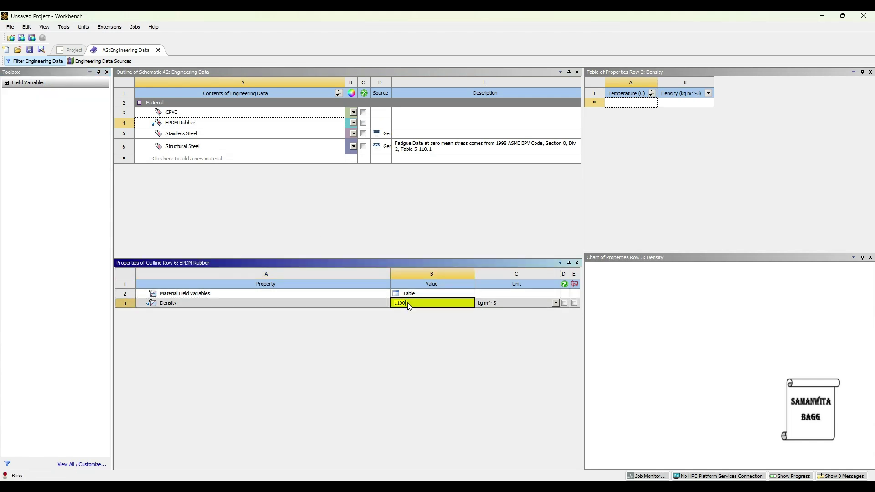
pyautogui.press('Return')
# Add Isotropic Elasticity to EPDM Rubber with a Young's modulus of 4E+06 Pa and a Poisson's ratio of 0.5.
pyautogui.click(183, 123)
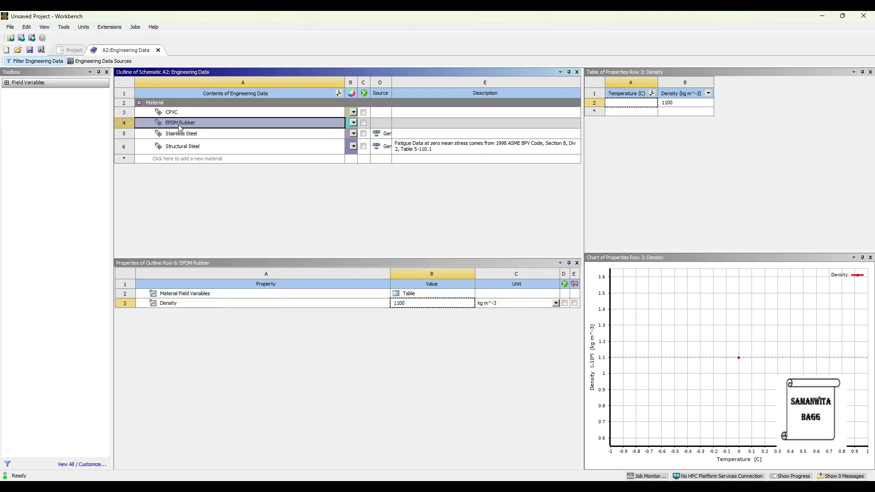
pyautogui.moveTo(37, 177); pyautogui.dragTo(182, 122)
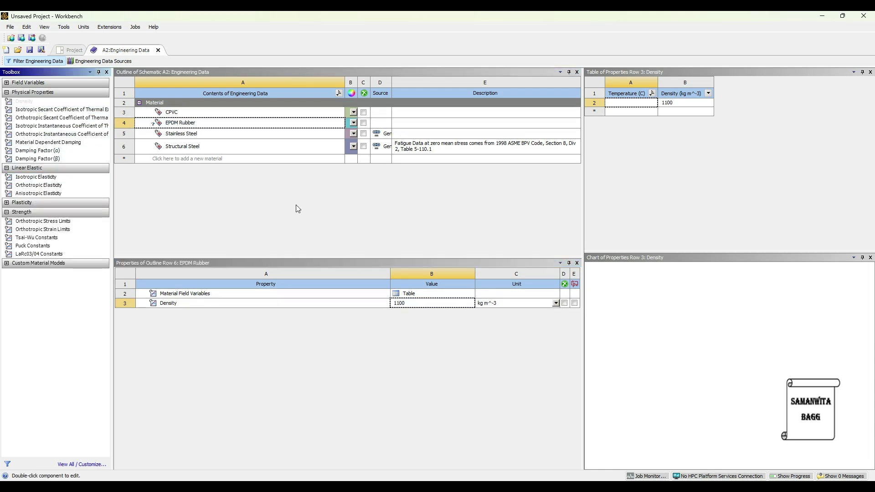
pyautogui.click(401, 333)
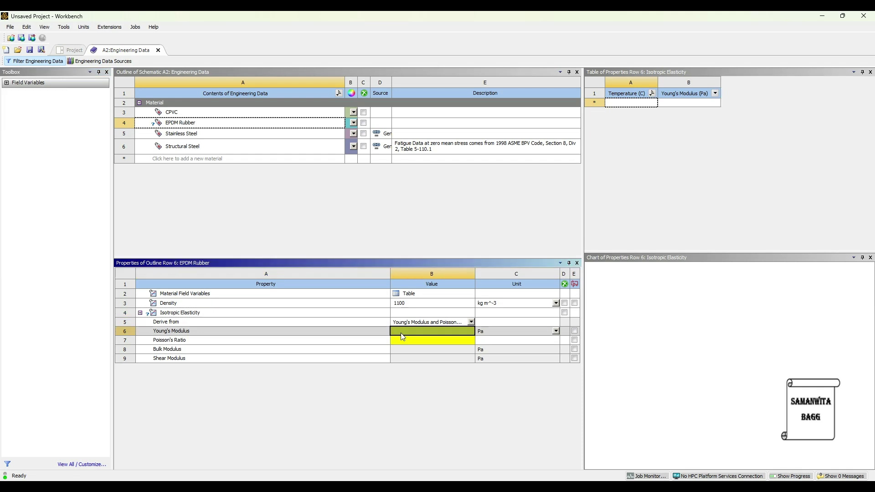
pyautogui.write('4')
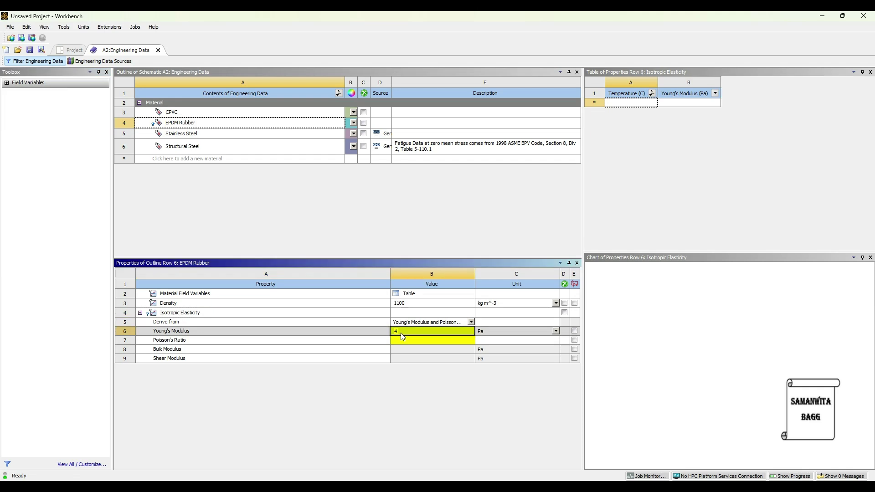
pyautogui.write('e6')
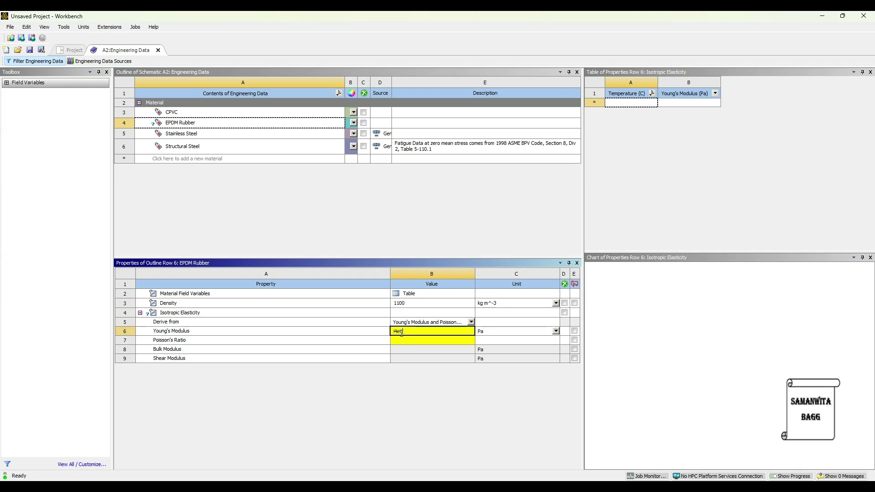
pyautogui.press('Return')
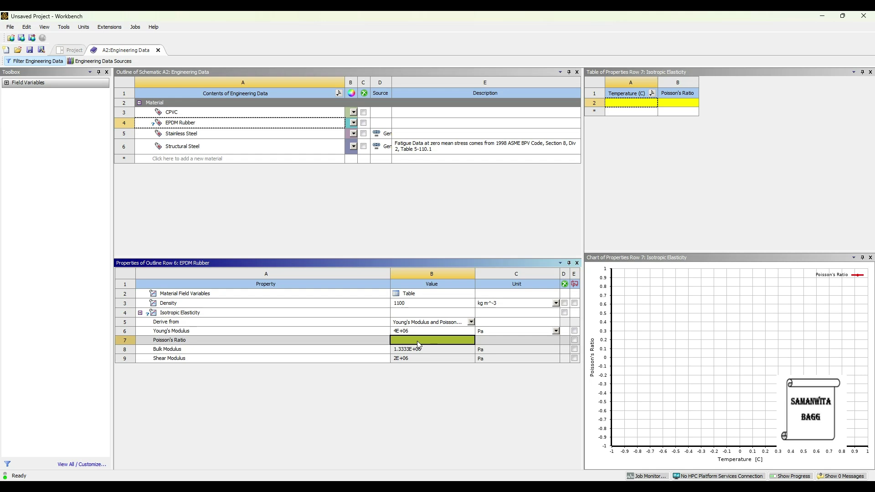
pyautogui.write('0.5')
pyautogui.press('Return')
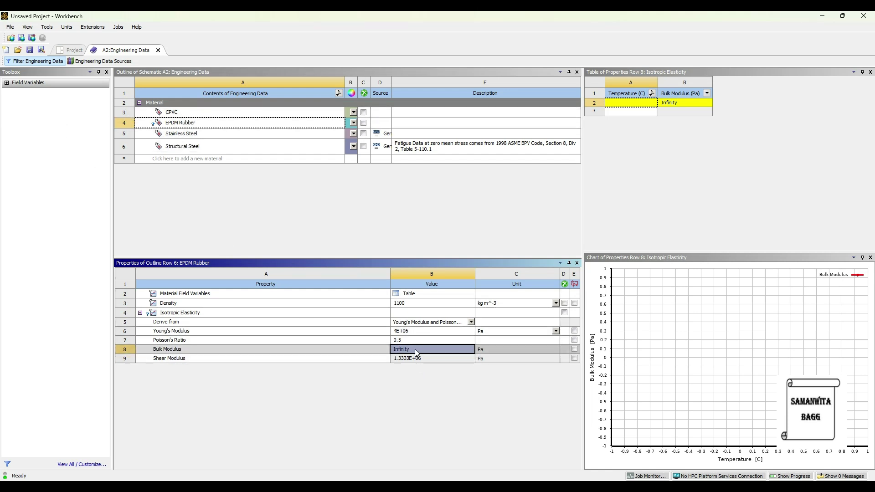
# Change EPDM Rubber's Poisson's ratio to 0.485 and return to the project schematic.
pyautogui.click(405, 341)
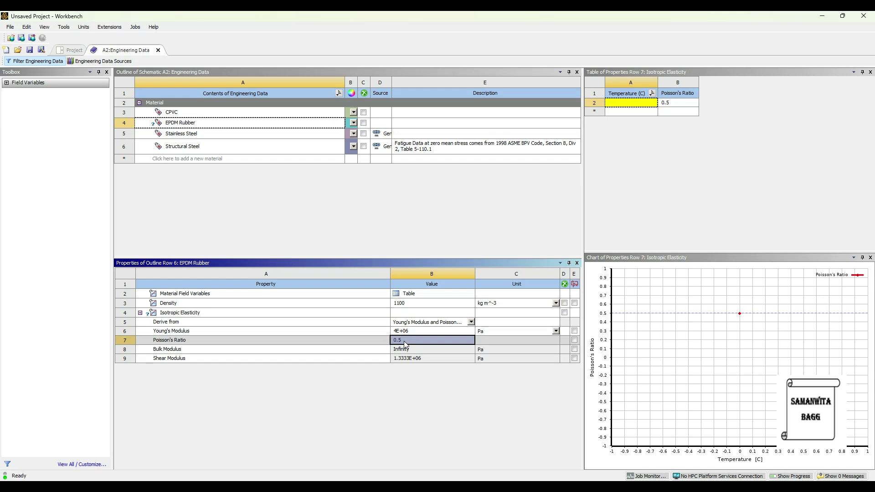
pyautogui.write('0.485')
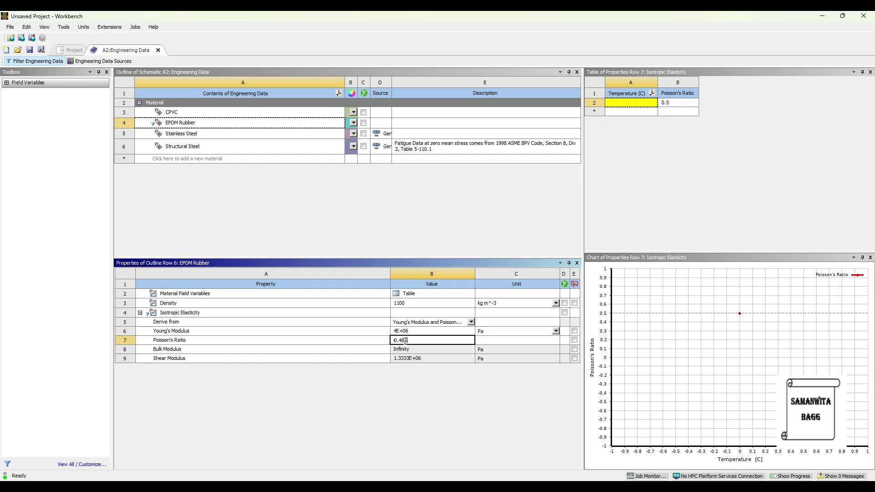
pyautogui.press('Return')
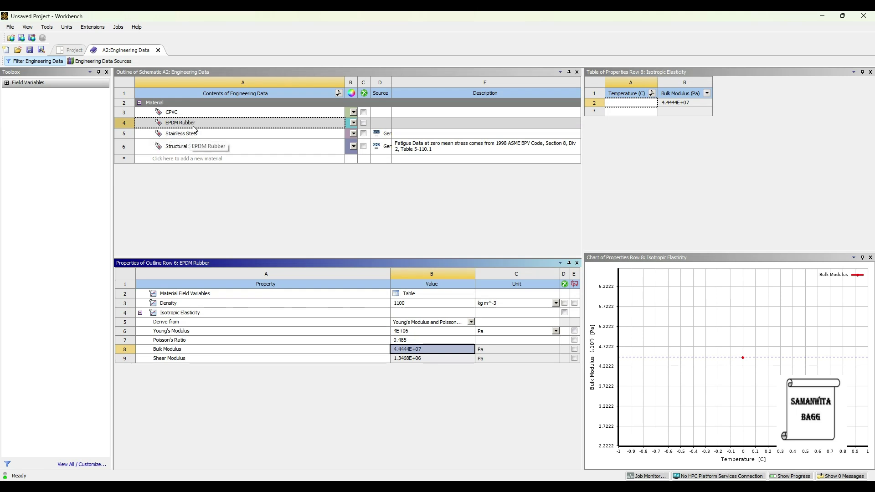
pyautogui.click(73, 51)
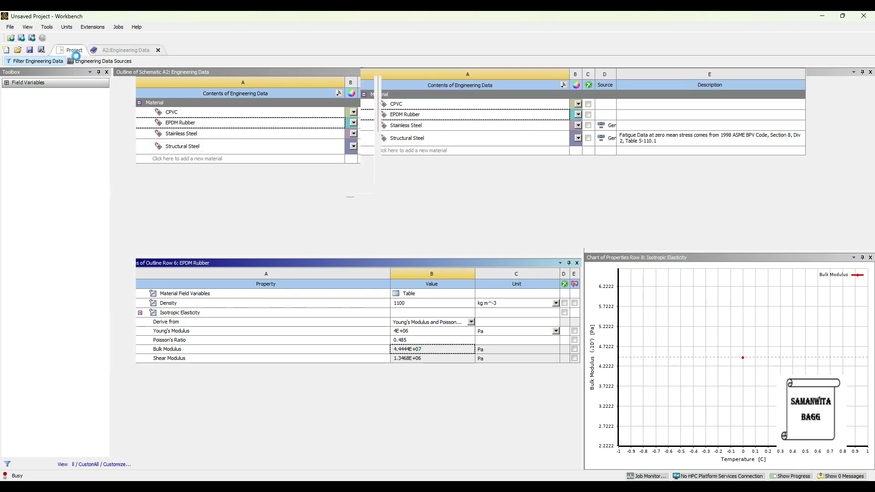
# Import the valve assembly's STEP file as the geometry of the Modal system.
pyautogui.click(144, 61)
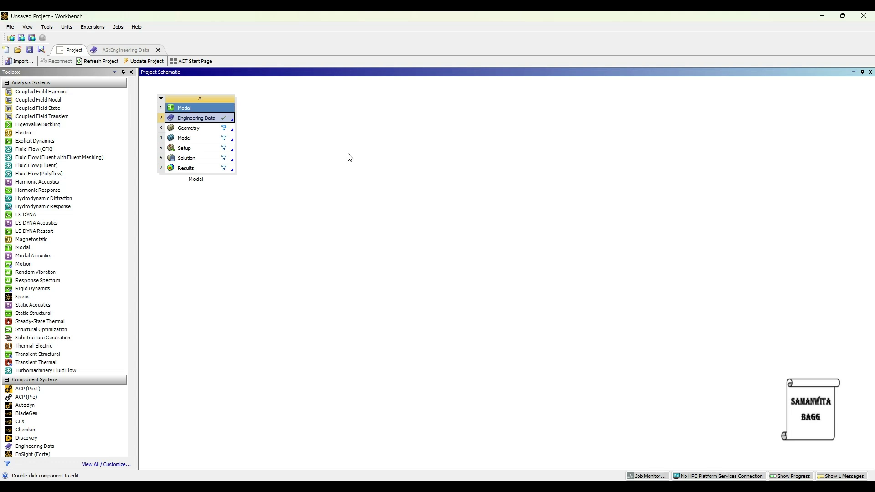
pyautogui.click(202, 129)
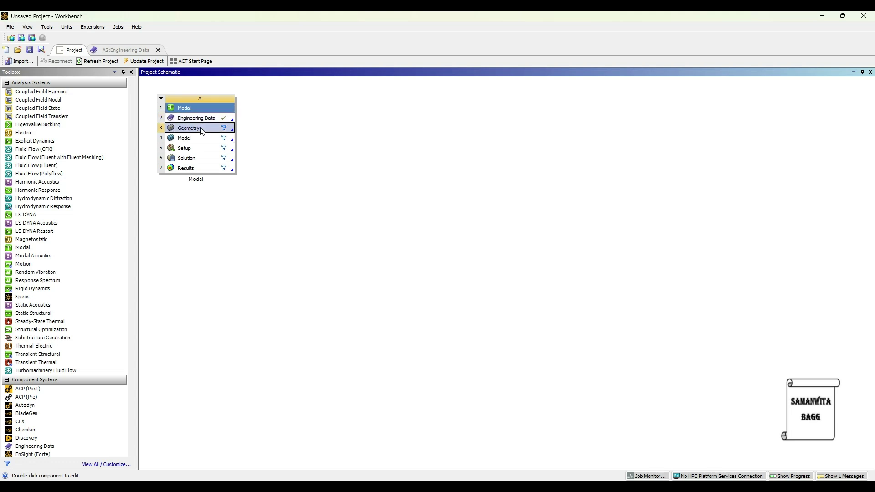
pyautogui.rightClick(201, 129)
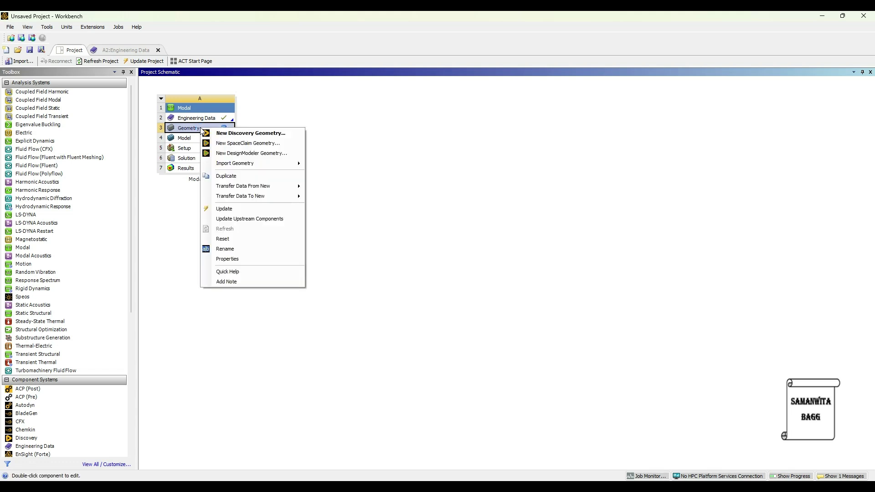
pyautogui.moveTo(275, 163)
pyautogui.click(354, 179)
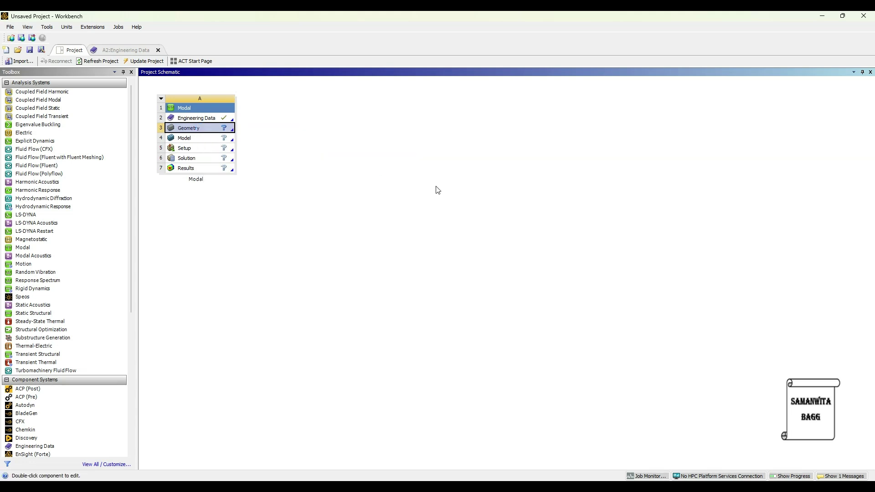
# Open the Modal system's model in Mechanical to work on the imported valve assembly.
pyautogui.doubleClick(197, 138)
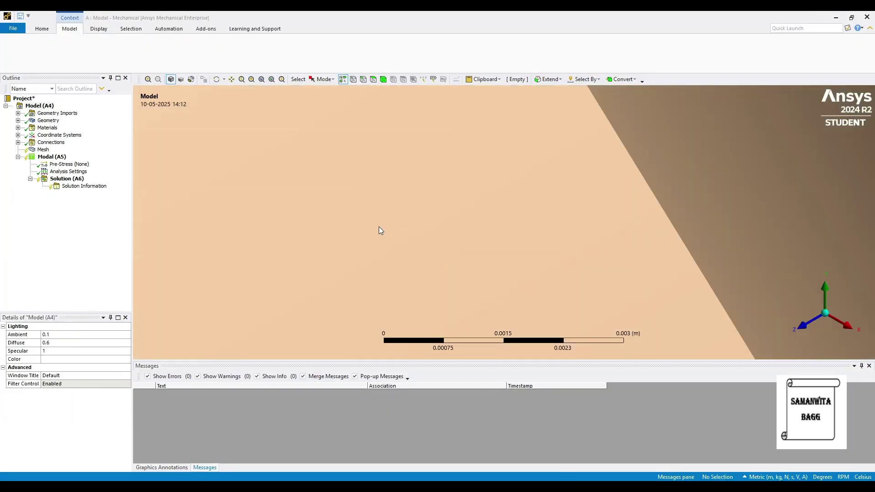
pyautogui.scroll(-10, 446, 173)
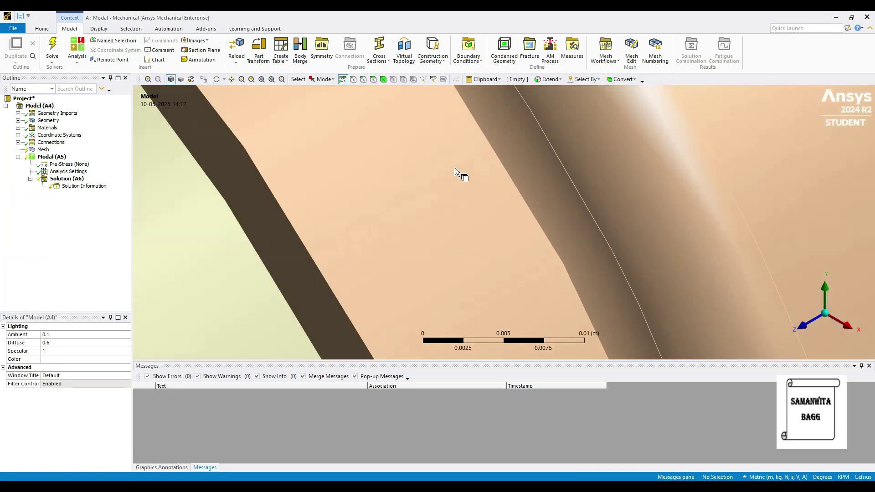
pyautogui.scroll(-8, 445, 173)
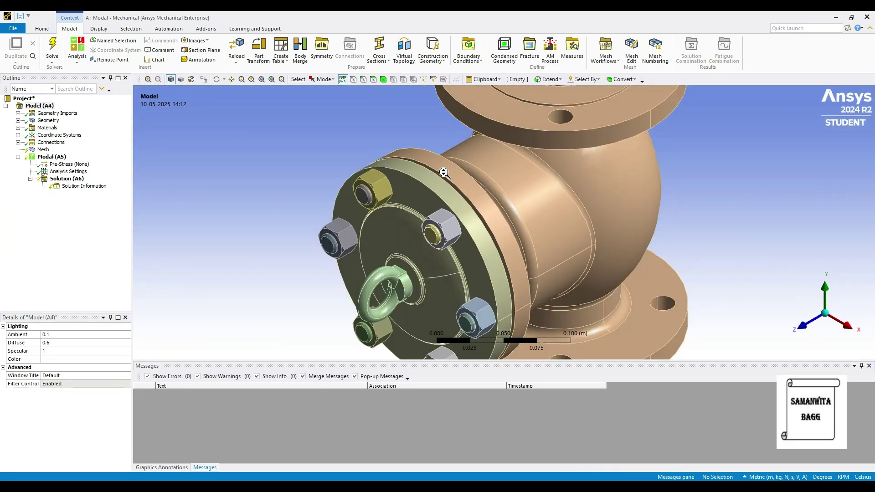
pyautogui.moveTo(392, 272); pyautogui.dragTo(553, 187, button='middle')
pyautogui.press('1')
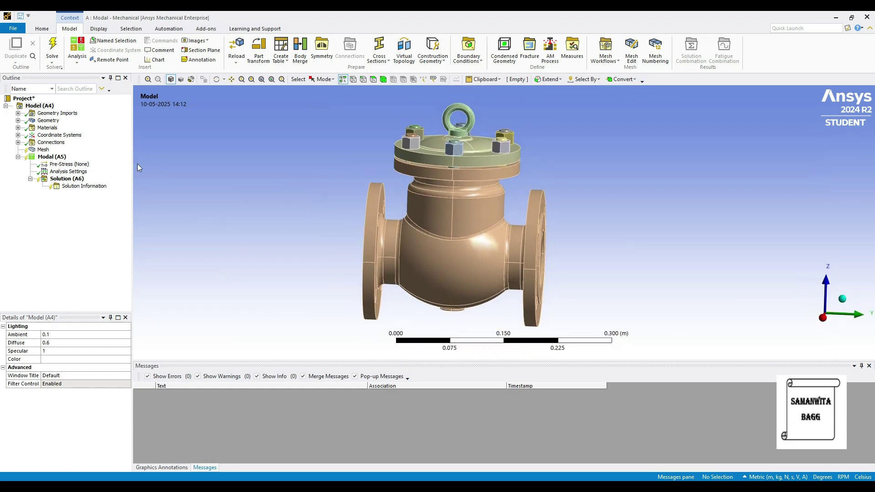
# Hide all the Cap Assembly bodies, from the Assembly1 CSN 02 1174 bolt through the DIN 580 - M10 eye bolt.
pyautogui.click(18, 121)
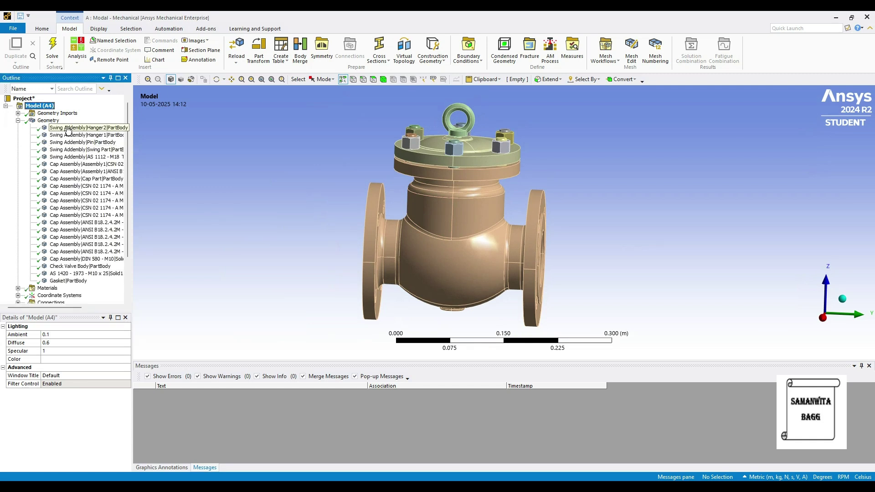
pyautogui.click(68, 164)
pyautogui.keyDown('shift'); pyautogui.click(68, 259); pyautogui.keyUp('shift')
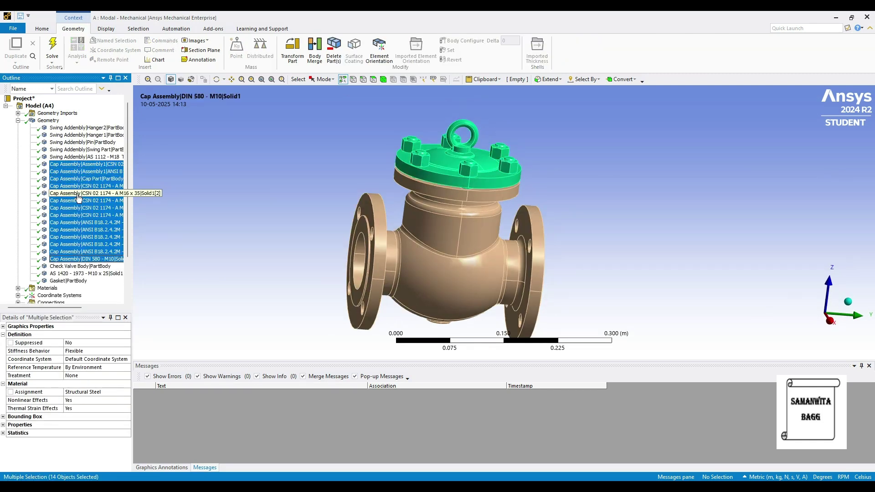
pyautogui.rightClick(111, 189)
pyautogui.click(105, 245)
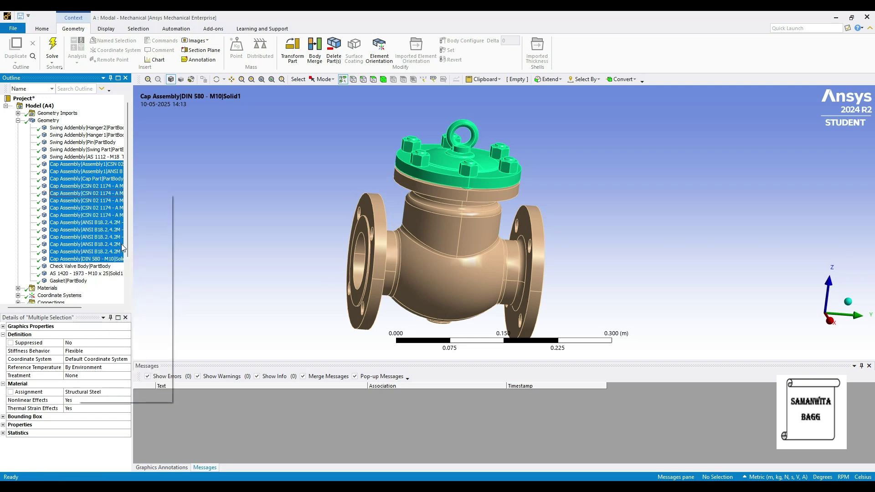
# Examine the swing assembly's hanger, pin and swing part inside the valve, plus the M10 x 25 screw and the gasket.
pyautogui.moveTo(460, 232); pyautogui.dragTo(464, 242, button='middle')
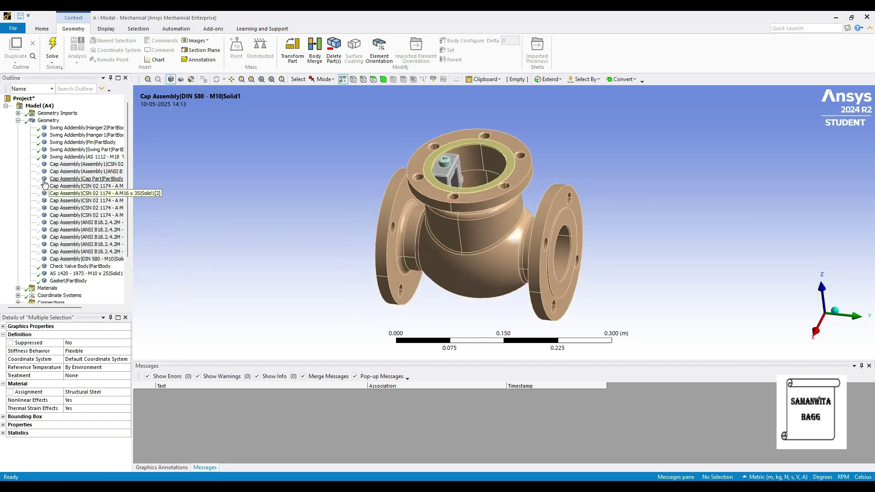
pyautogui.click(73, 127)
pyautogui.moveTo(346, 214); pyautogui.dragTo(361, 221, button='middle')
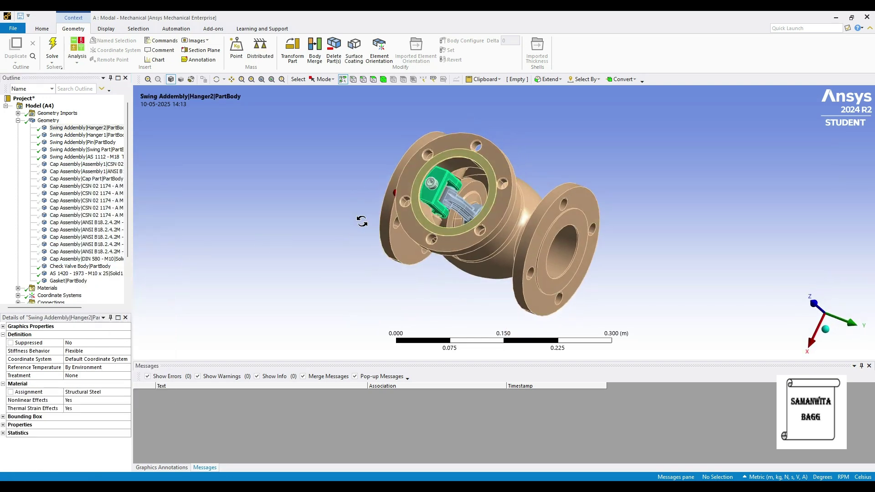
pyautogui.moveTo(382, 206); pyautogui.dragTo(398, 215, button='middle')
pyautogui.click(76, 135)
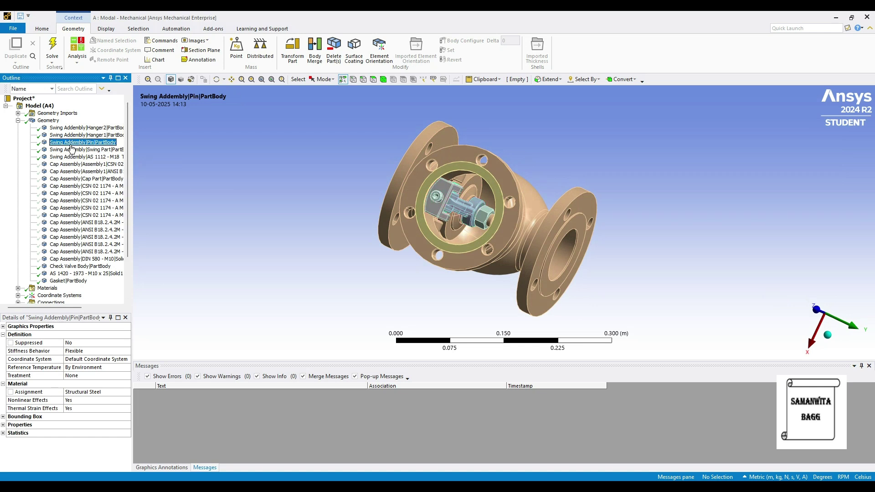
pyautogui.click(73, 150)
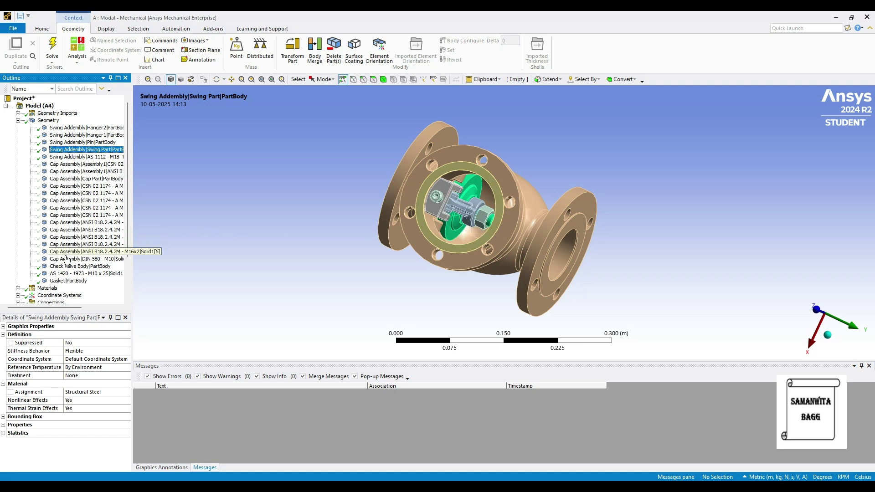
pyautogui.click(73, 274)
pyautogui.moveTo(419, 246); pyautogui.dragTo(460, 187, button='middle')
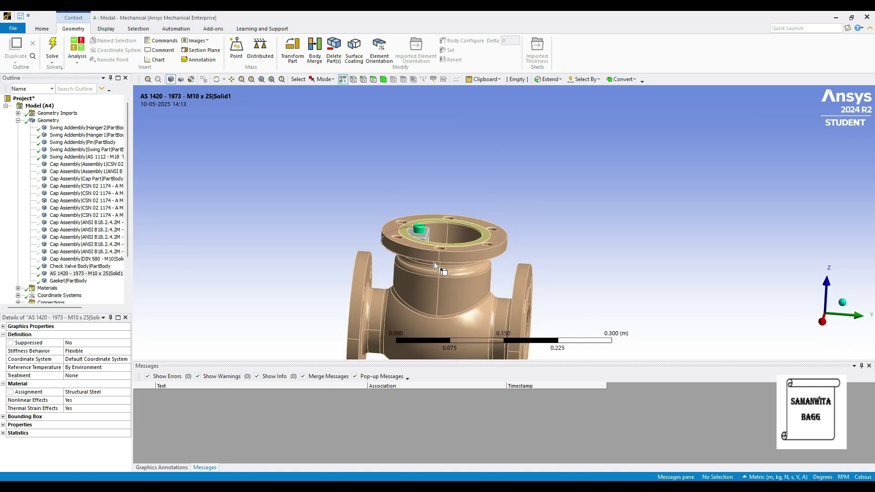
pyautogui.click(81, 281)
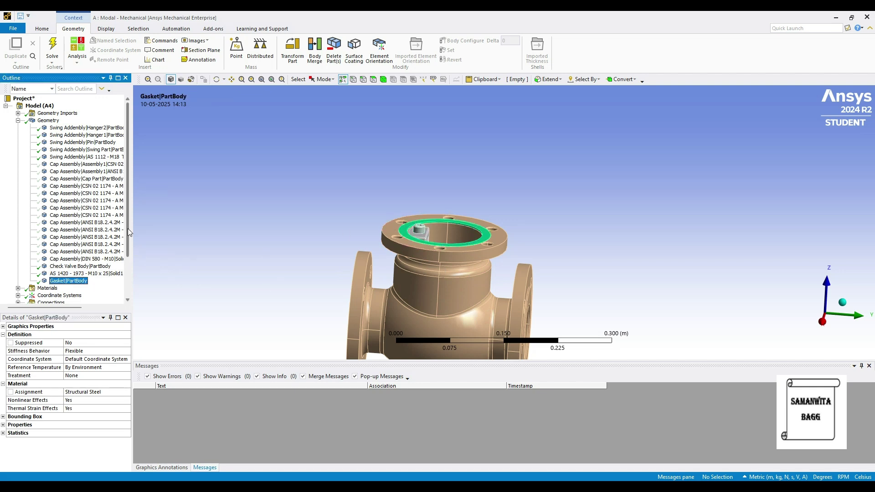
# Show all the hidden Cap Assembly bodies again.
pyautogui.click(75, 166)
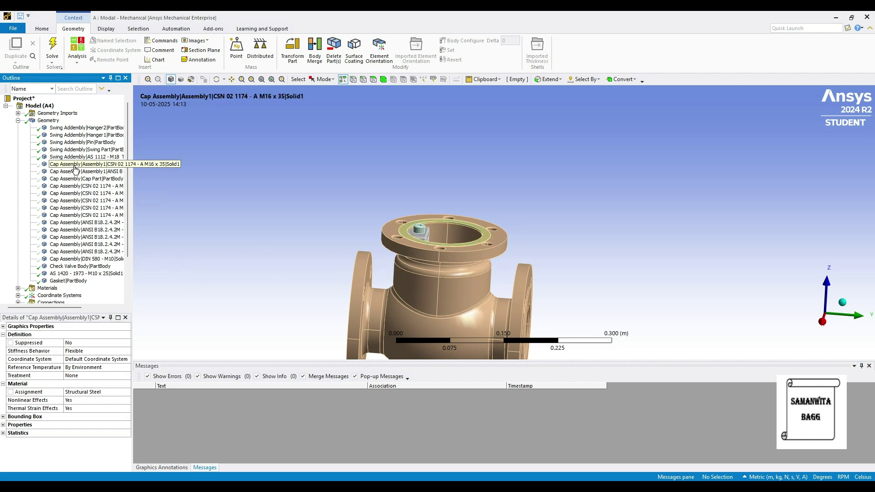
pyautogui.keyDown('shift'); pyautogui.click(71, 261); pyautogui.keyUp('shift')
pyautogui.rightClick(72, 261)
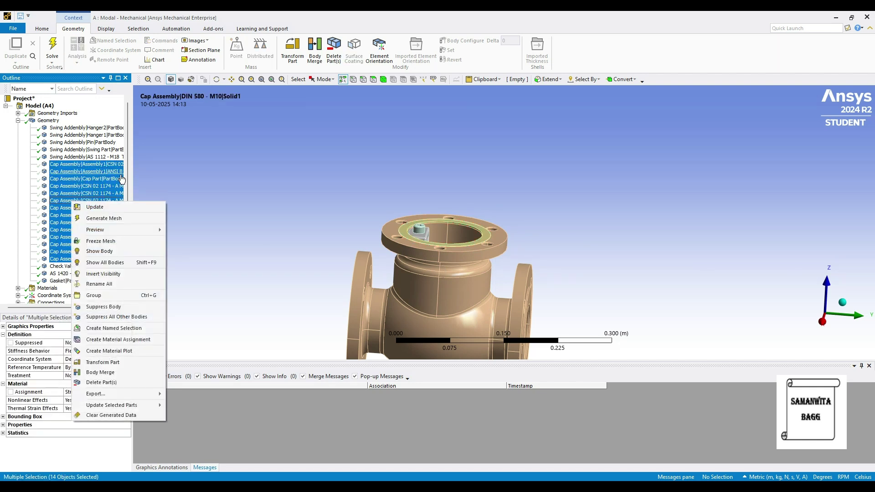
pyautogui.click(111, 252)
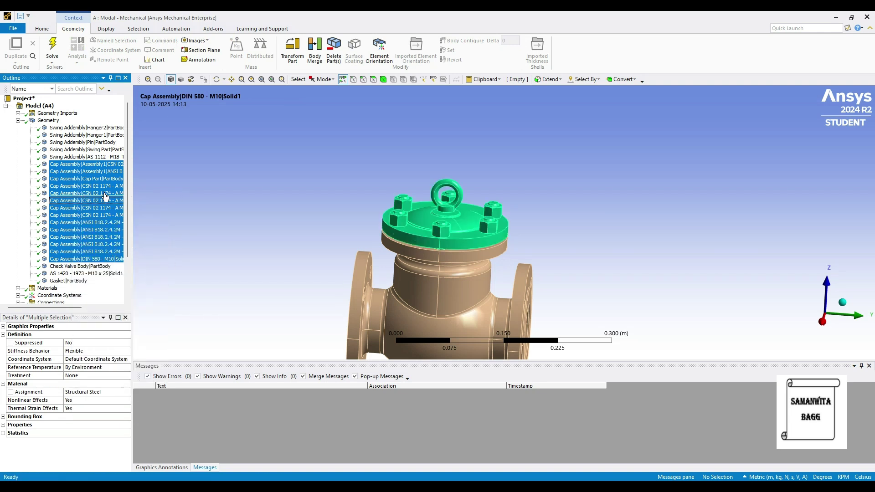
pyautogui.moveTo(408, 272); pyautogui.dragTo(470, 228, button='middle')
pyautogui.moveTo(496, 282); pyautogui.dragTo(325, 254, button='middle')
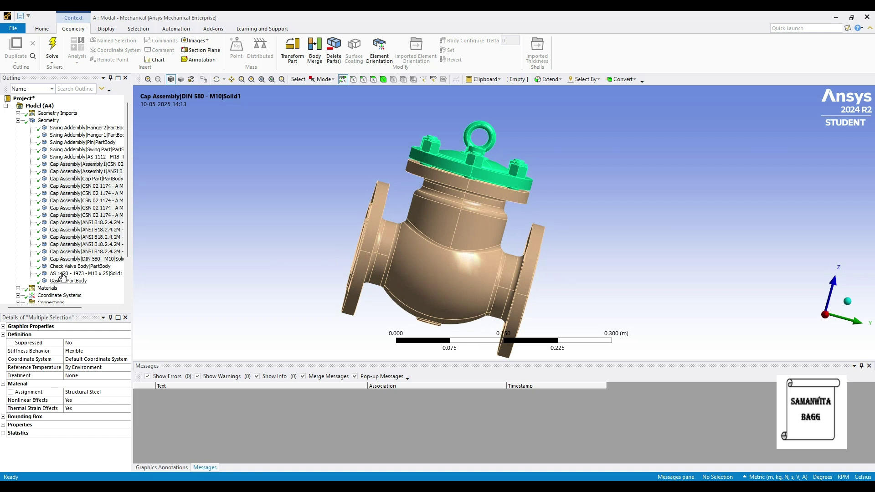
# Assign Stainless Steel to every body except the gasket.
pyautogui.click(81, 266)
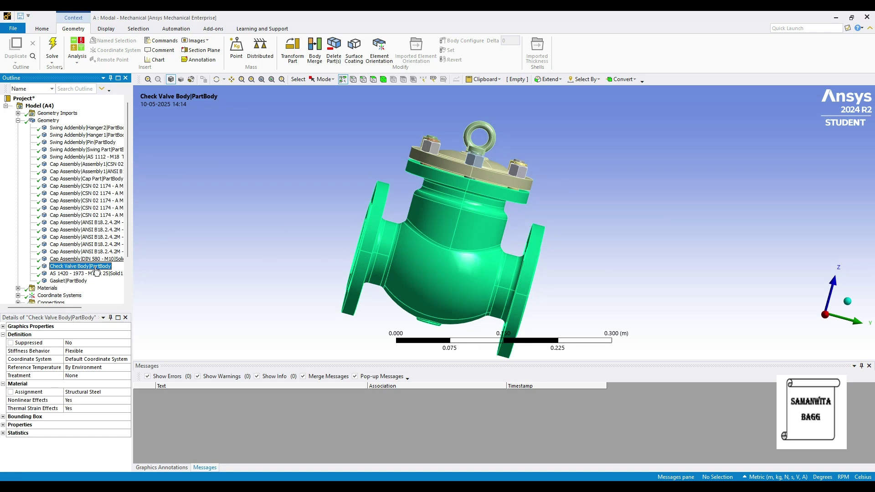
pyautogui.click(69, 282)
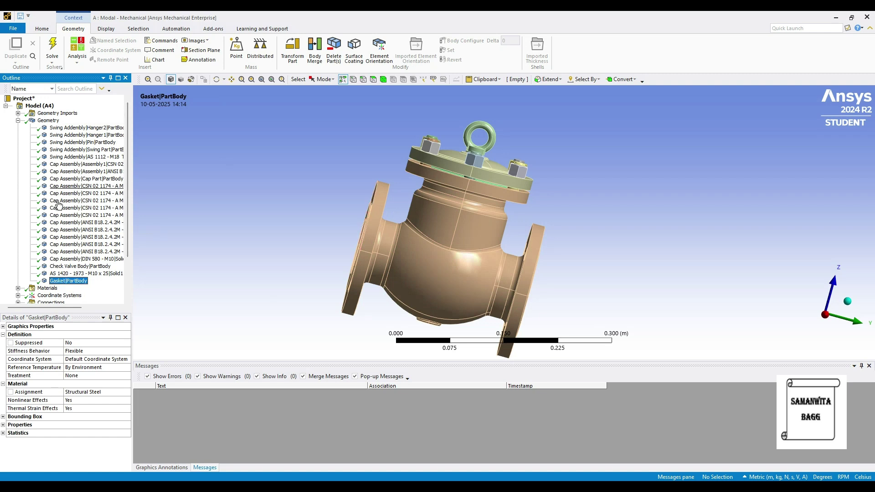
pyautogui.click(54, 120)
pyautogui.click(87, 128)
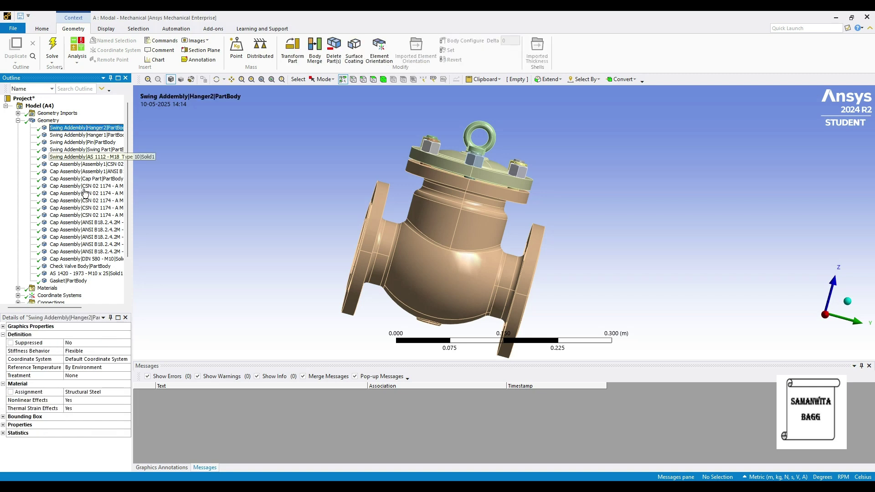
pyautogui.keyDown('shift'); pyautogui.click(86, 273); pyautogui.keyUp('shift')
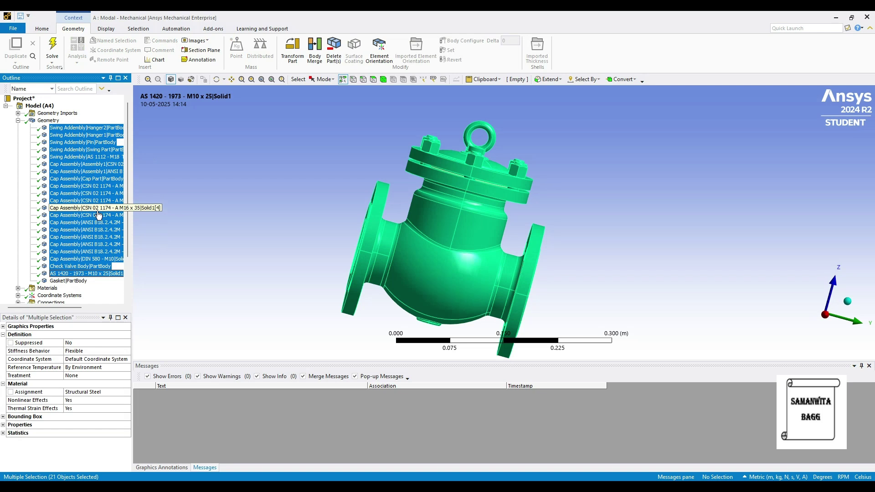
pyautogui.click(122, 393)
pyautogui.click(127, 392)
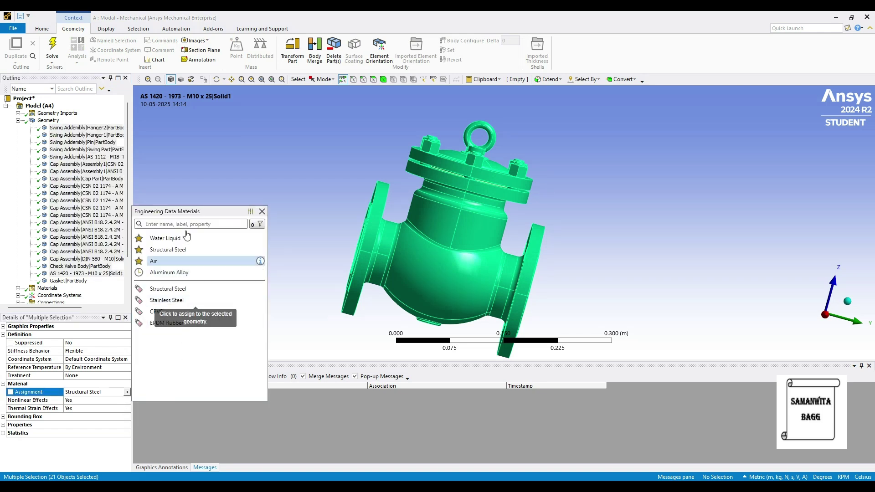
pyautogui.click(177, 304)
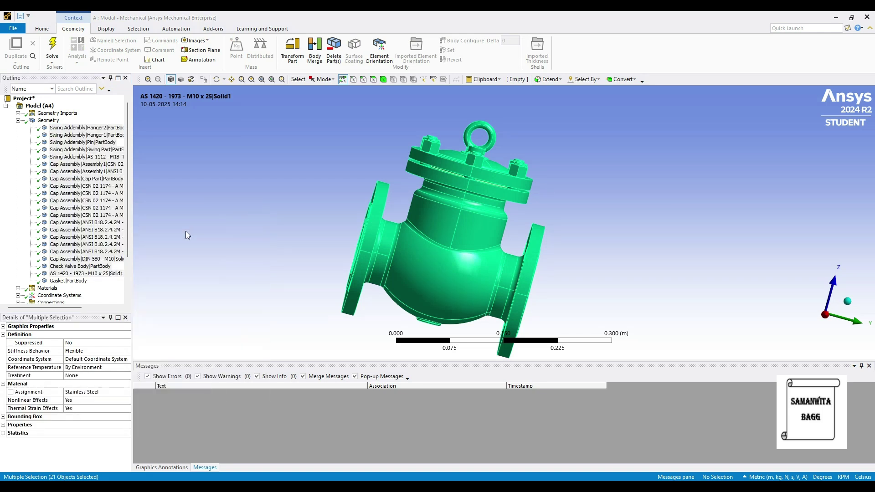
# Assign EPDM Rubber to the gasket body.
pyautogui.click(68, 280)
pyautogui.click(108, 394)
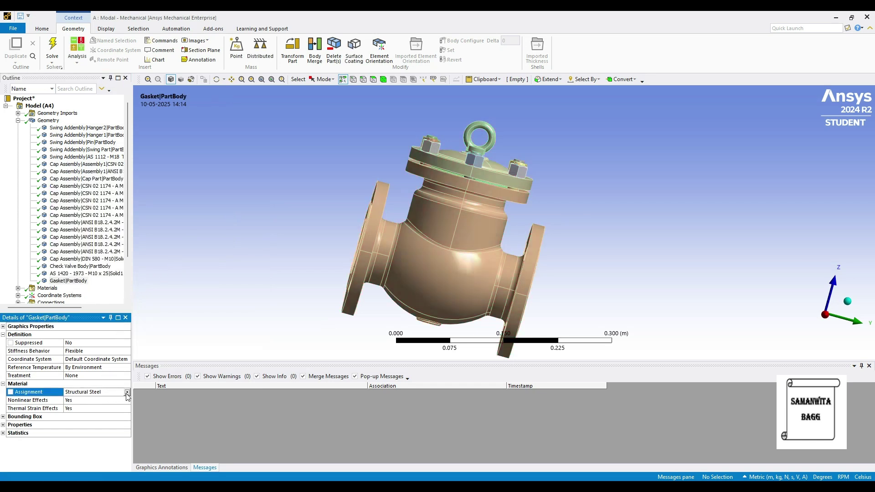
pyautogui.click(128, 393)
pyautogui.click(182, 324)
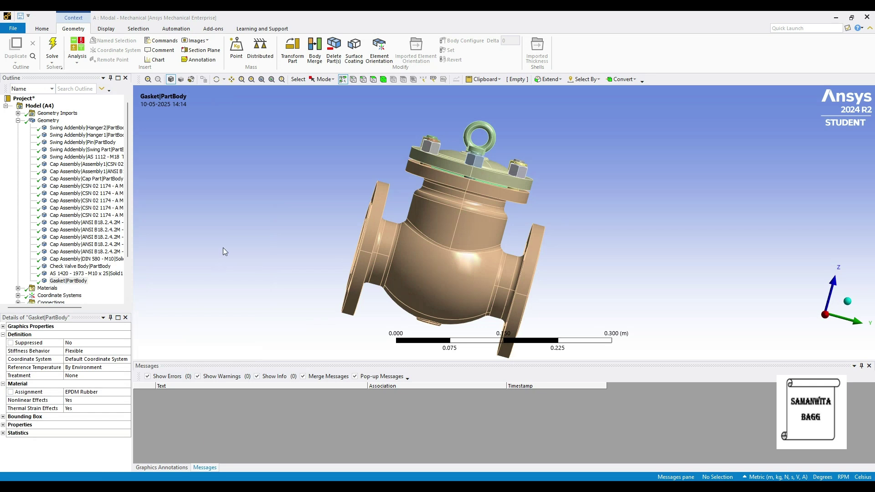
# Generate the assembly's mesh with the default element size.
pyautogui.click(18, 120)
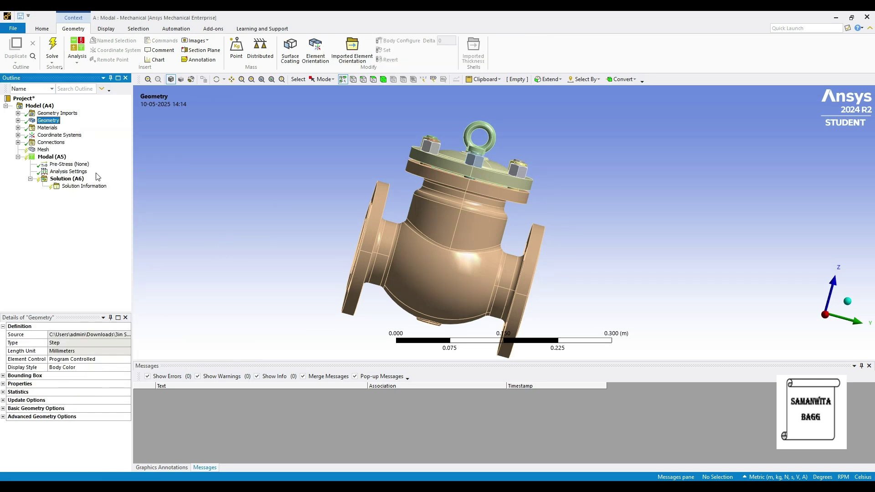
pyautogui.click(43, 150)
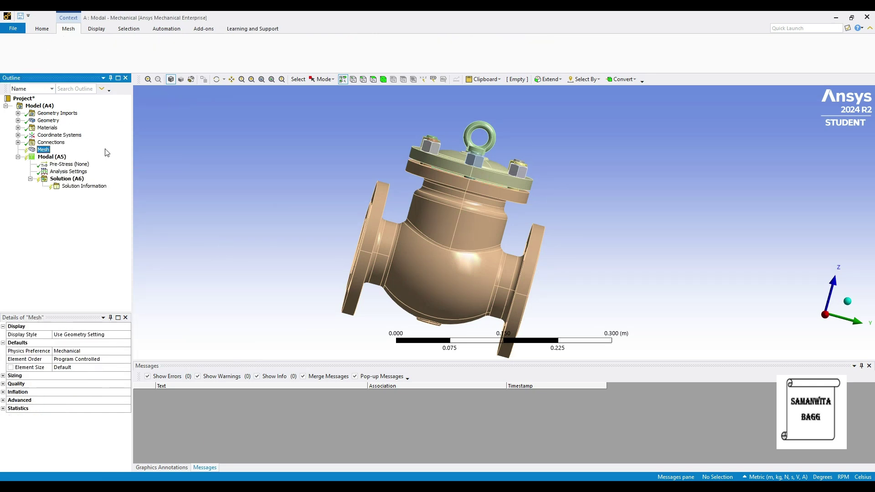
pyautogui.click(105, 46)
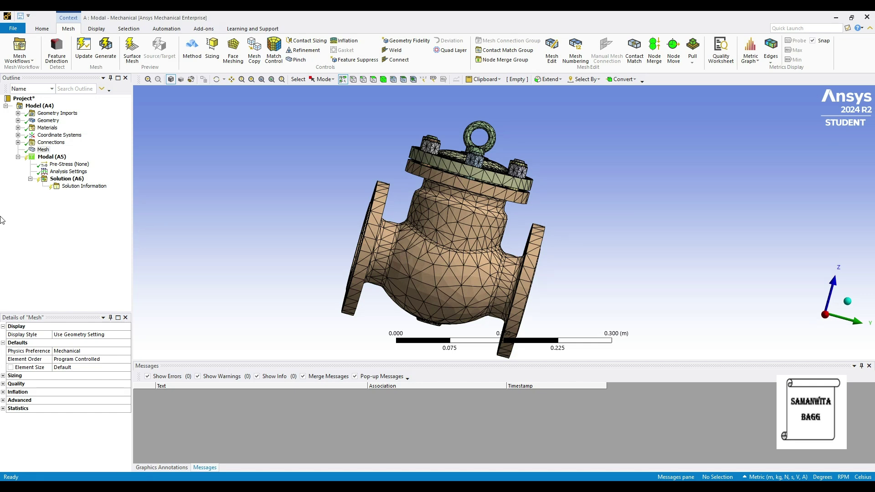
# Add a Fixed Support to the Modal analysis on the two annular end faces of one pipe flange.
pyautogui.click(60, 158)
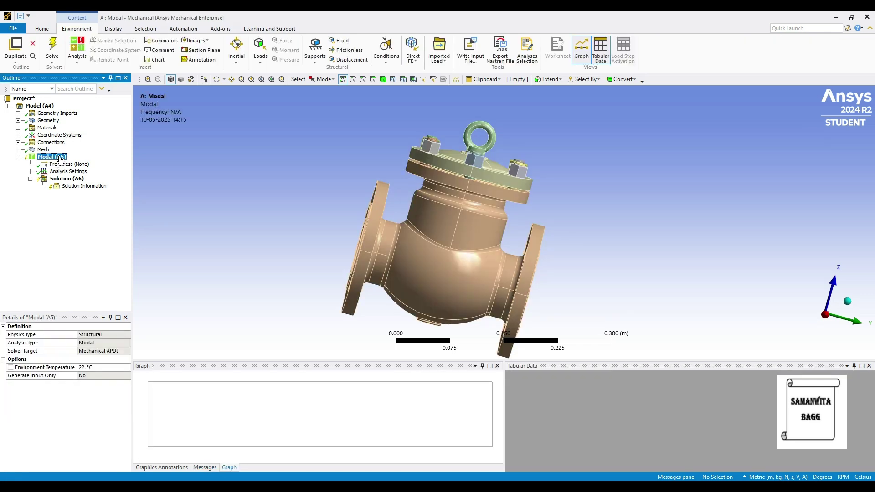
pyautogui.rightClick(60, 159)
pyautogui.moveTo(91, 162)
pyautogui.click(192, 183)
pyautogui.moveTo(282, 196); pyautogui.dragTo(362, 199, button='middle')
pyautogui.click(362, 199)
pyautogui.keyDown('ctrl'); pyautogui.click(364, 226); pyautogui.keyUp('ctrl')
pyautogui.click(69, 342)
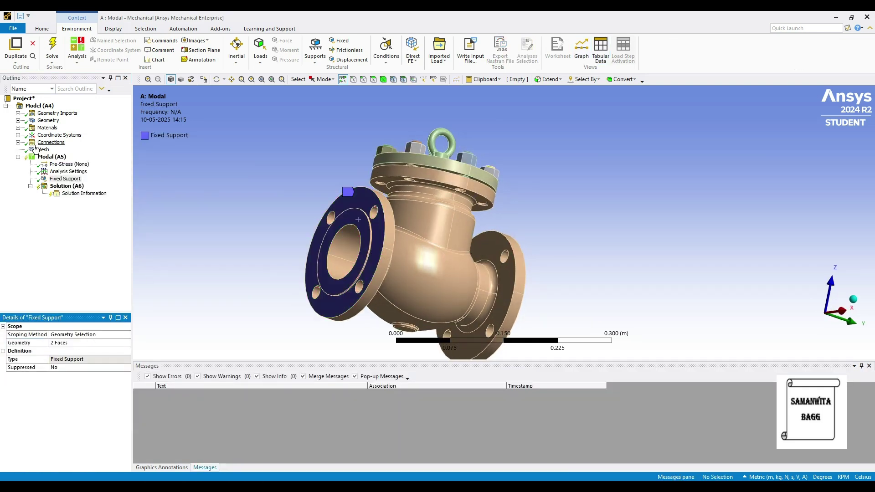
# Add a second Fixed Support to the Modal analysis on the two annular end faces of the opposite pipe flange.
pyautogui.click(58, 159)
pyautogui.rightClick(58, 159)
pyautogui.moveTo(100, 163)
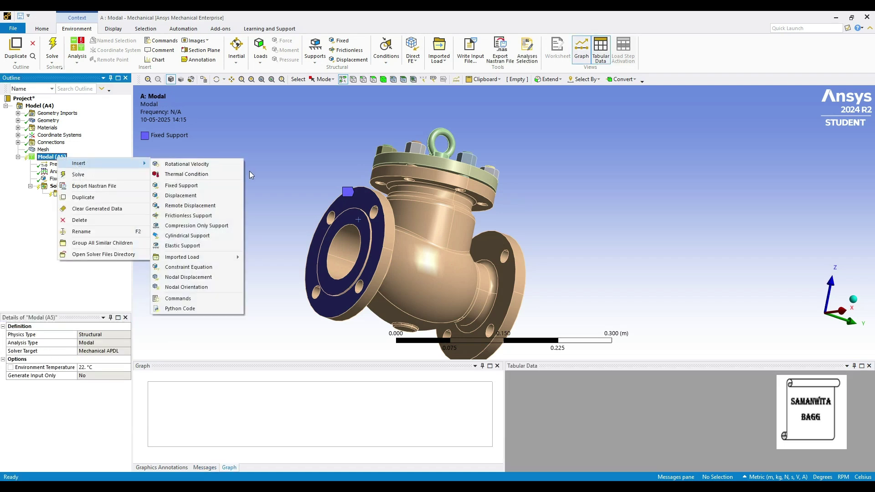
pyautogui.click(191, 186)
pyautogui.moveTo(296, 255); pyautogui.dragTo(353, 273, button='middle')
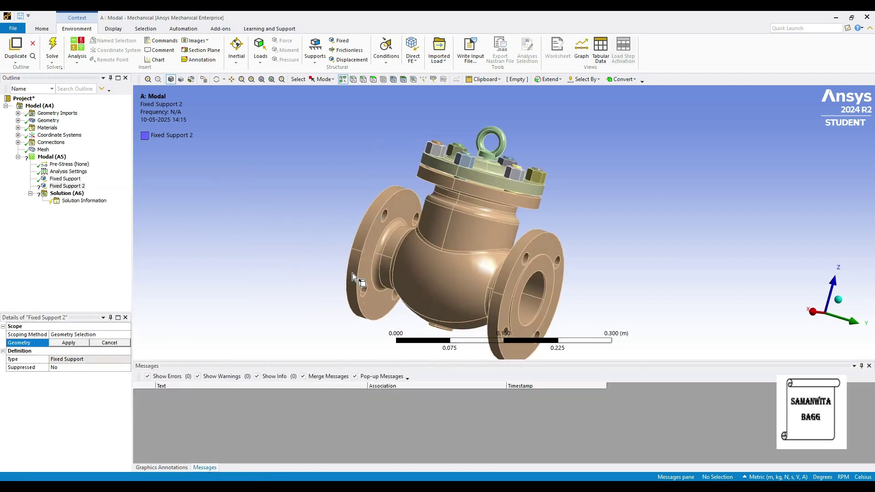
pyautogui.click(533, 245)
pyautogui.keyDown('ctrl'); pyautogui.click(542, 263); pyautogui.keyUp('ctrl')
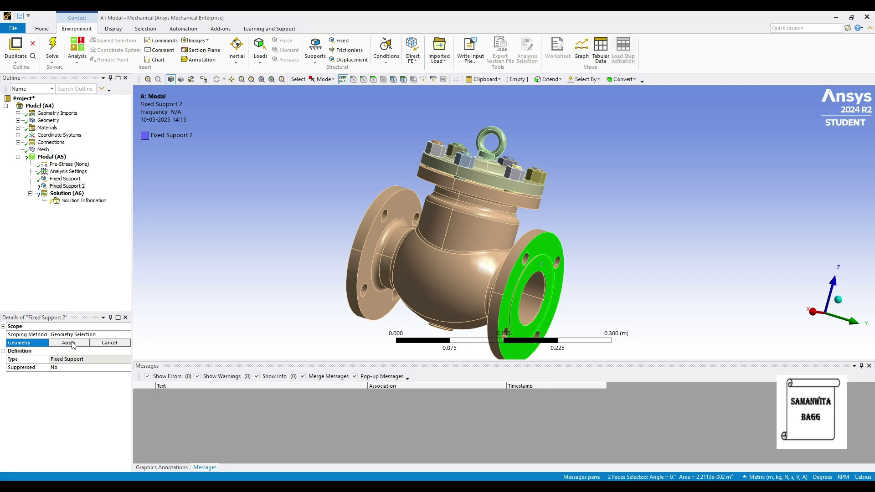
pyautogui.click(70, 343)
# Solve the Modal analysis with both pipe flanges fixed.
pyautogui.click(83, 196)
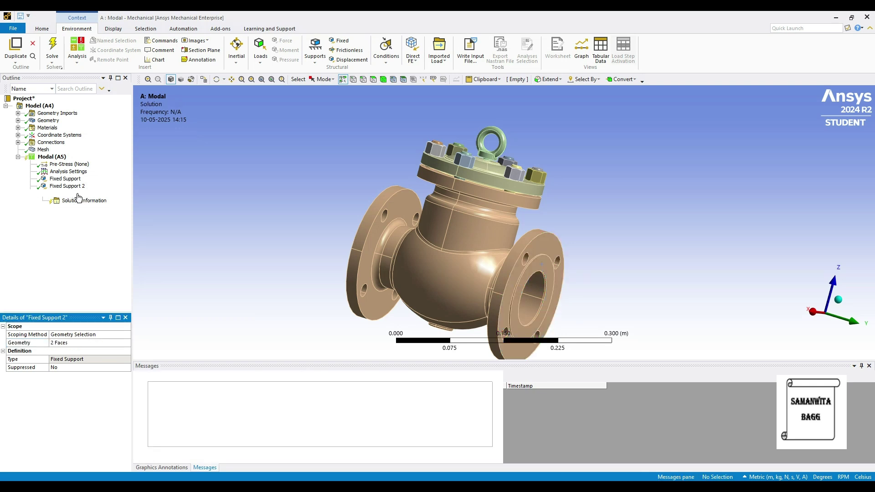
pyautogui.rightClick(83, 196)
pyautogui.press('Escape')
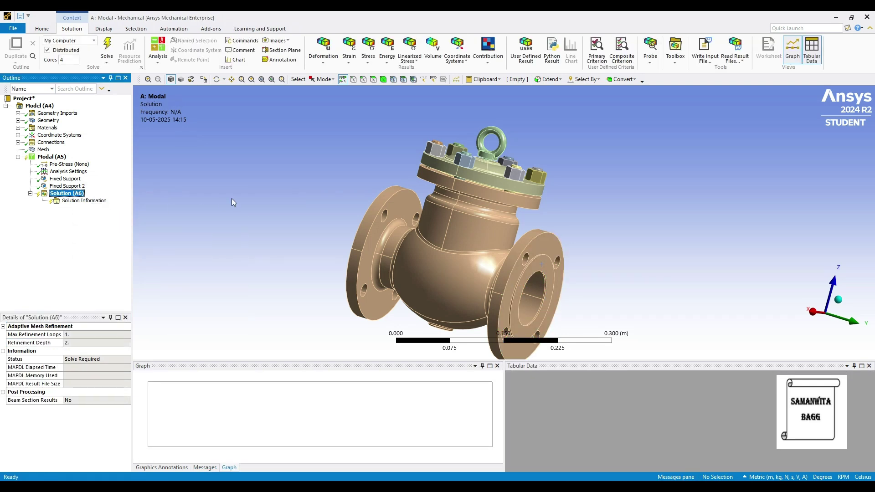
pyautogui.press('F5')
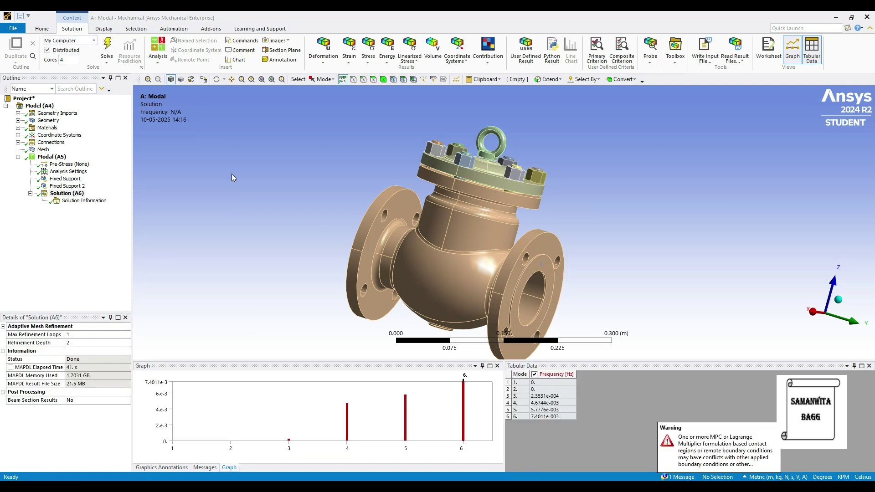
# Create mode shape results for all six modes of the solution and evaluate them.
pyautogui.click(471, 407)
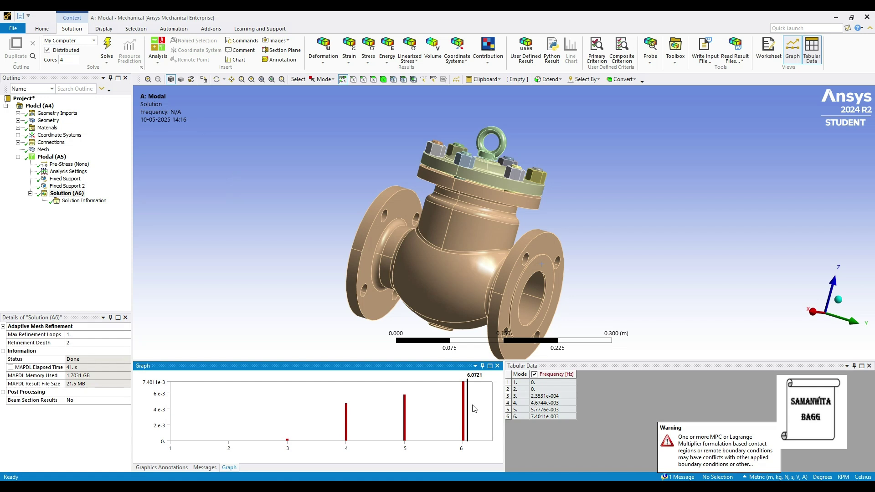
pyautogui.rightClick(473, 409)
pyautogui.click(490, 412)
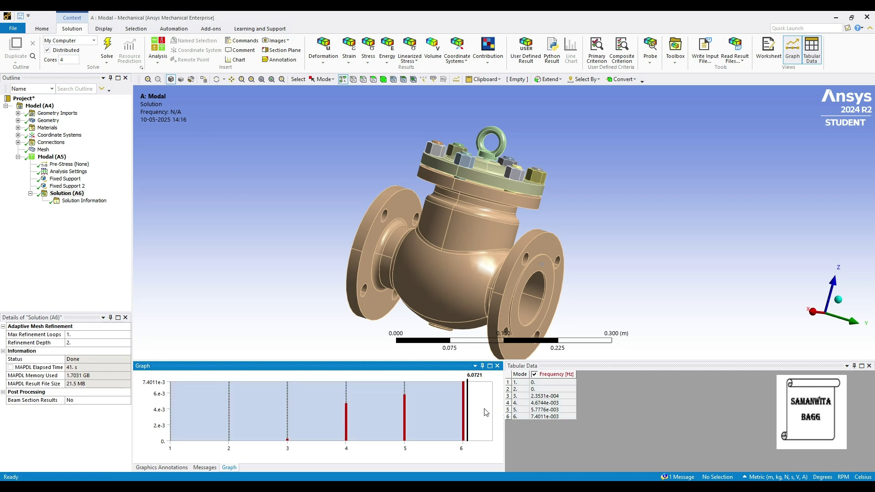
pyautogui.rightClick(480, 407)
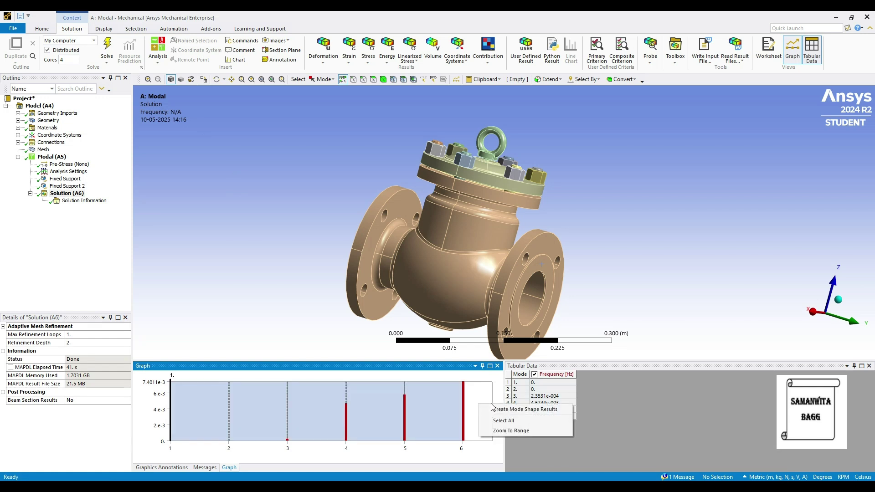
pyautogui.click(496, 409)
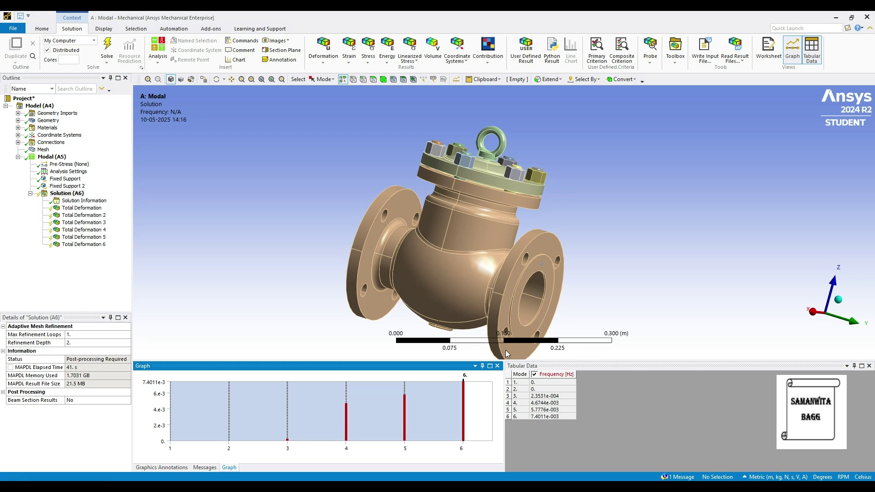
pyautogui.click(66, 193)
pyautogui.click(107, 48)
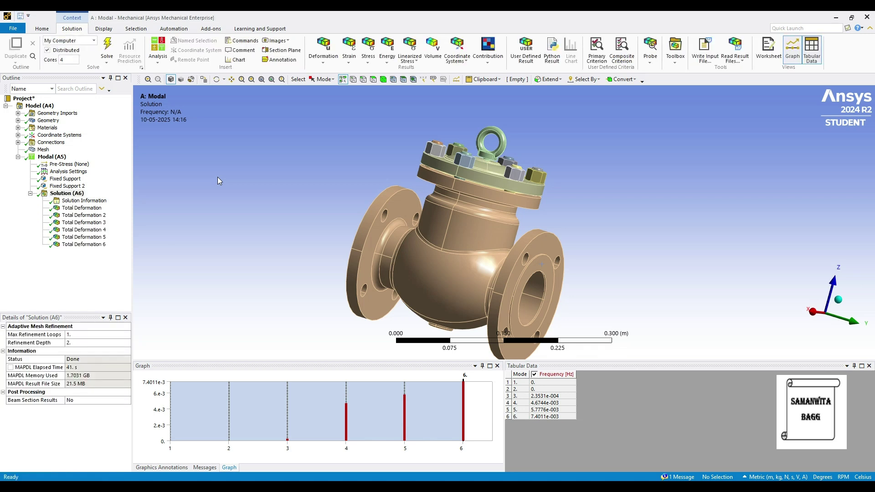
# Check the analysis settings, and animate the mode 1 Total Deformation result, viewing the valve from several angles.
pyautogui.click(74, 173)
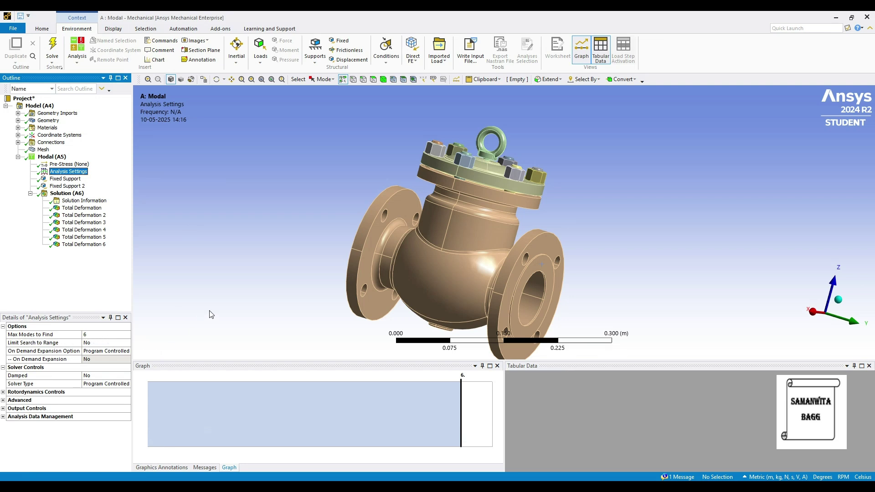
pyautogui.click(82, 209)
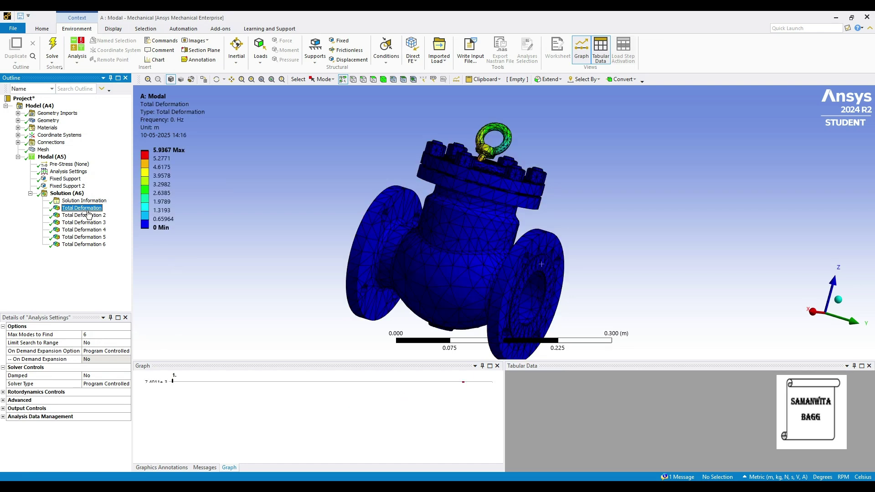
pyautogui.moveTo(455, 228); pyautogui.dragTo(496, 279, button='middle')
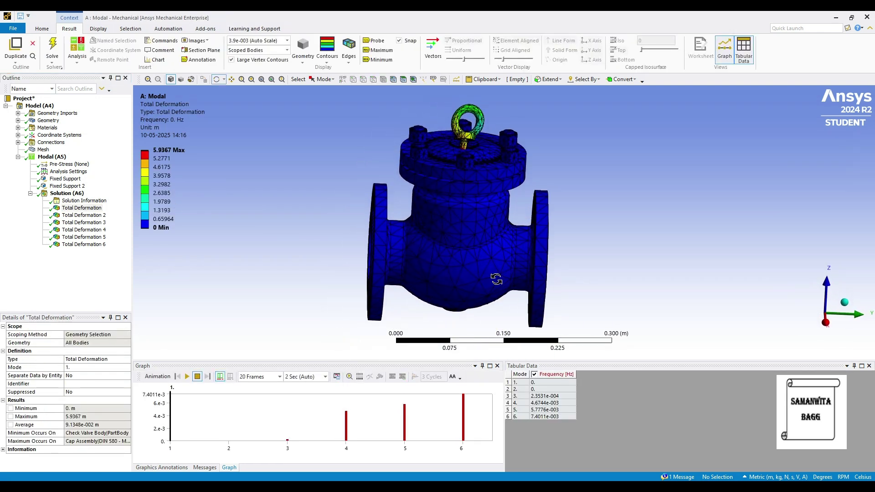
pyautogui.moveTo(526, 306); pyautogui.dragTo(411, 296, button='middle')
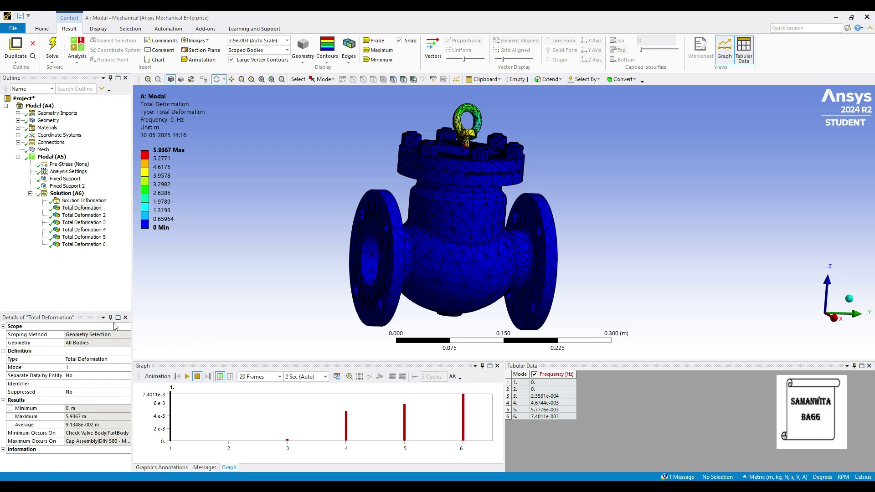
pyautogui.click(185, 376)
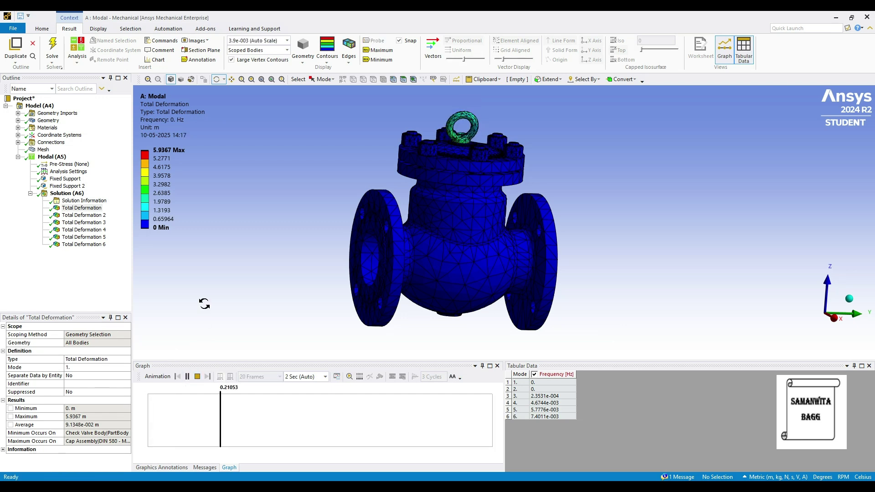
pyautogui.moveTo(441, 231); pyautogui.dragTo(471, 168, button='middle')
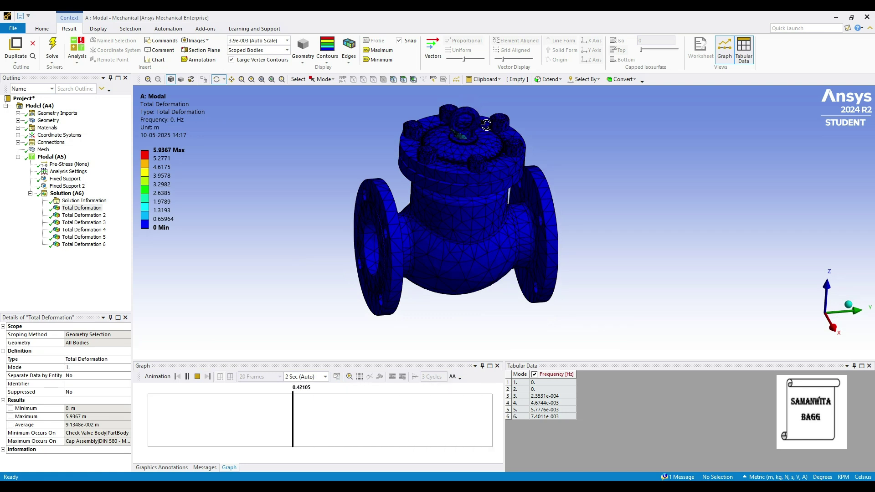
pyautogui.moveTo(451, 233); pyautogui.dragTo(459, 221, button='middle')
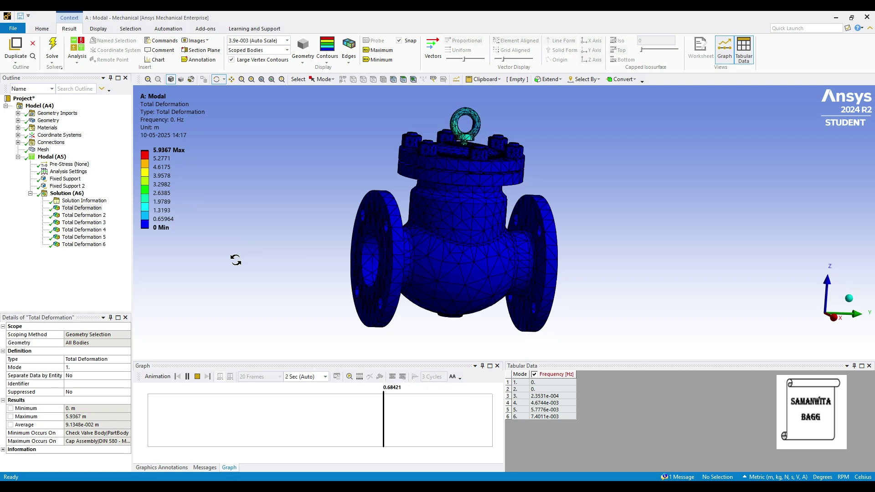
pyautogui.click(187, 376)
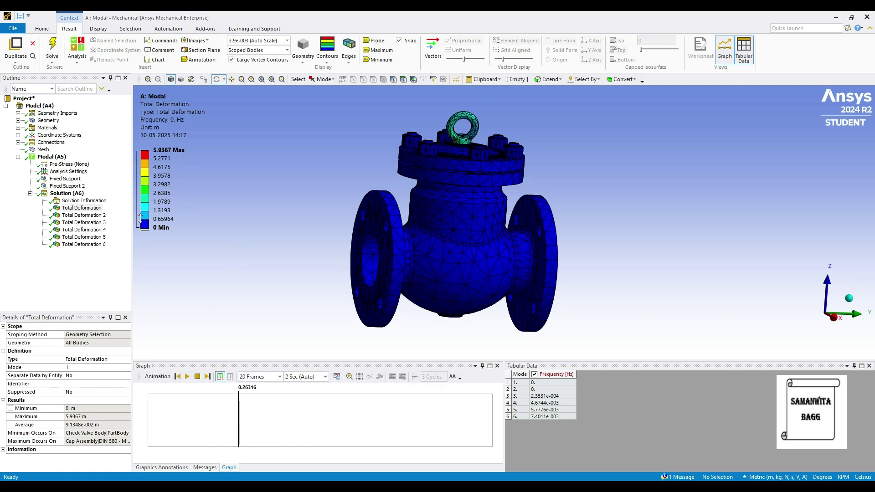
# Play and pause the deformation animations of modes 2 and 3 to examine their shapes.
pyautogui.click(100, 216)
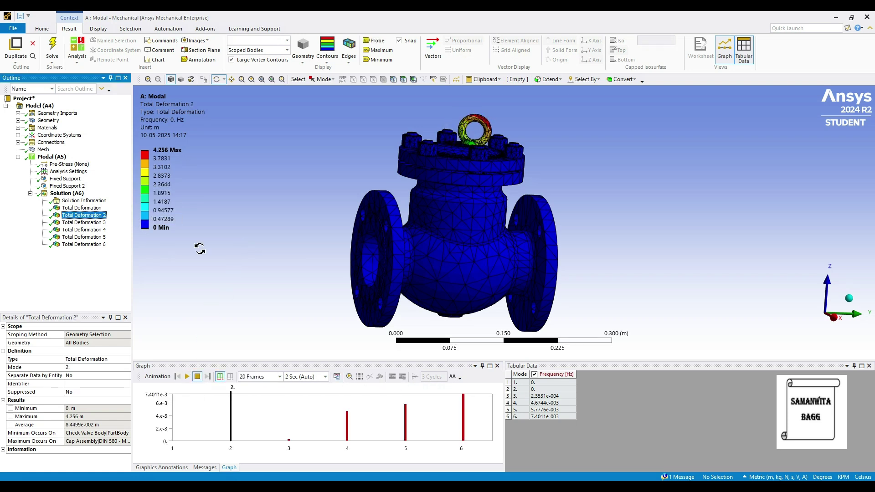
pyautogui.click(188, 377)
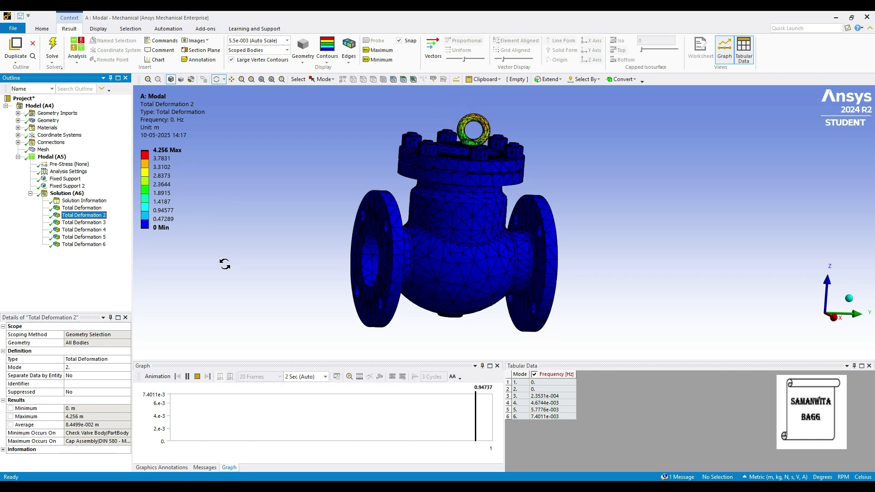
pyautogui.click(187, 377)
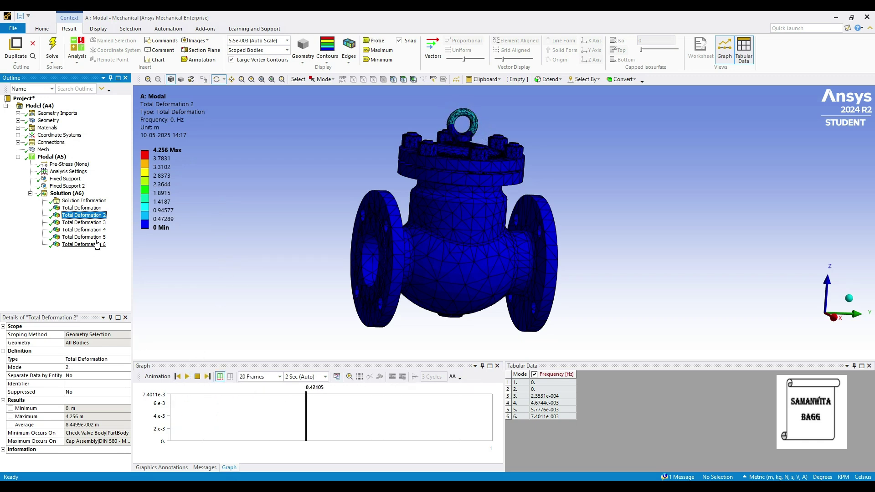
pyautogui.click(90, 224)
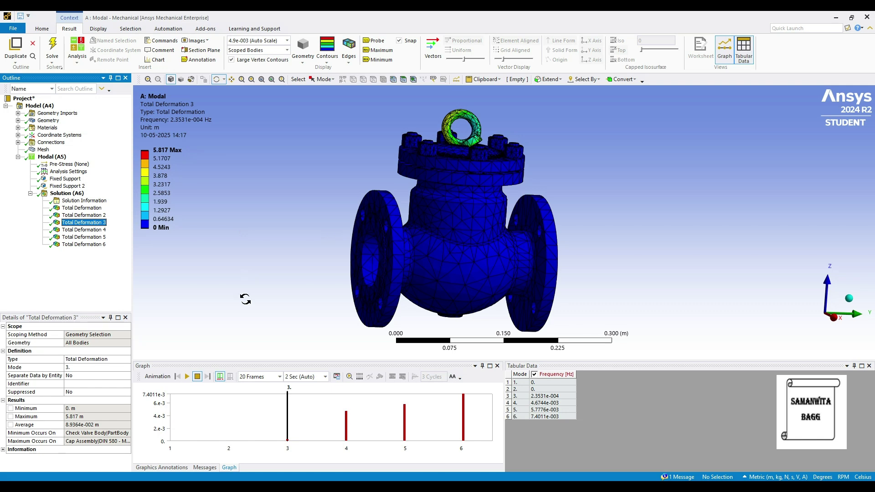
pyautogui.click(188, 378)
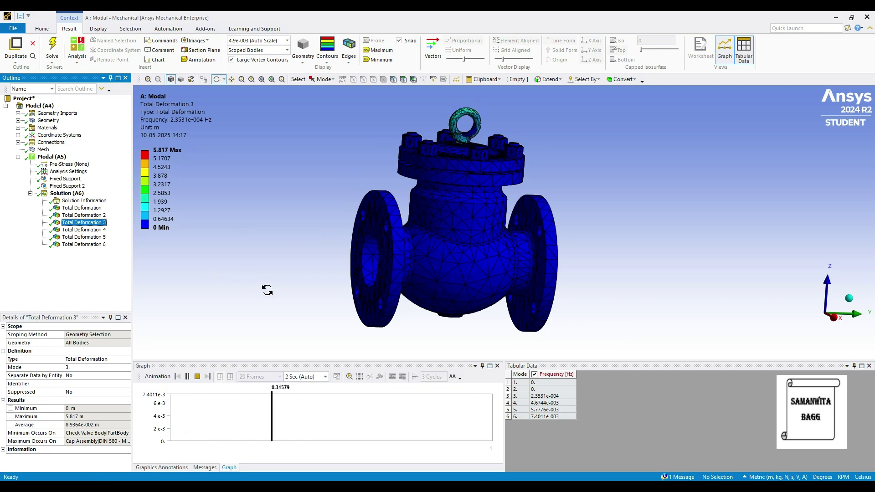
pyautogui.click(187, 378)
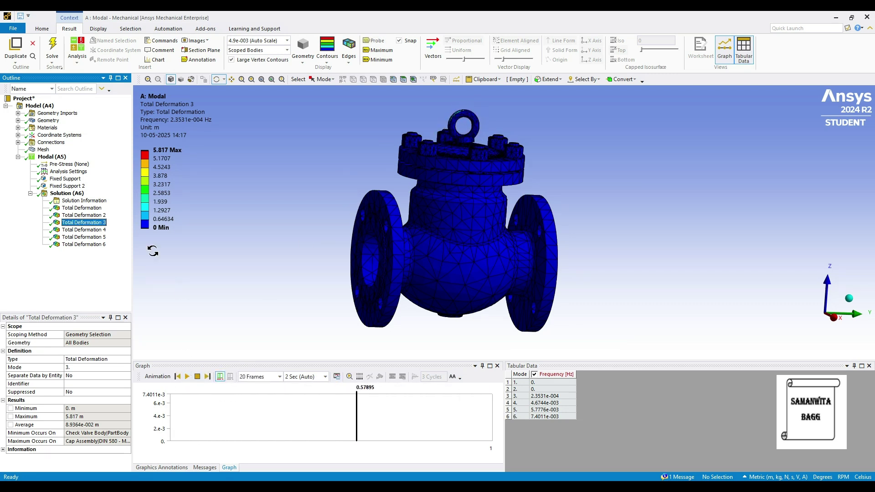
# Play and pause the deformation animations of modes 4 and 5 to examine their shapes.
pyautogui.click(94, 231)
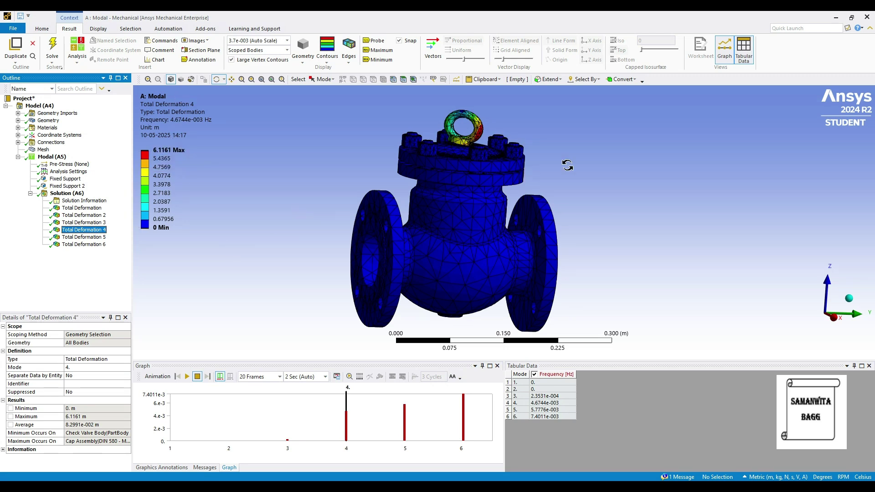
pyautogui.click(187, 377)
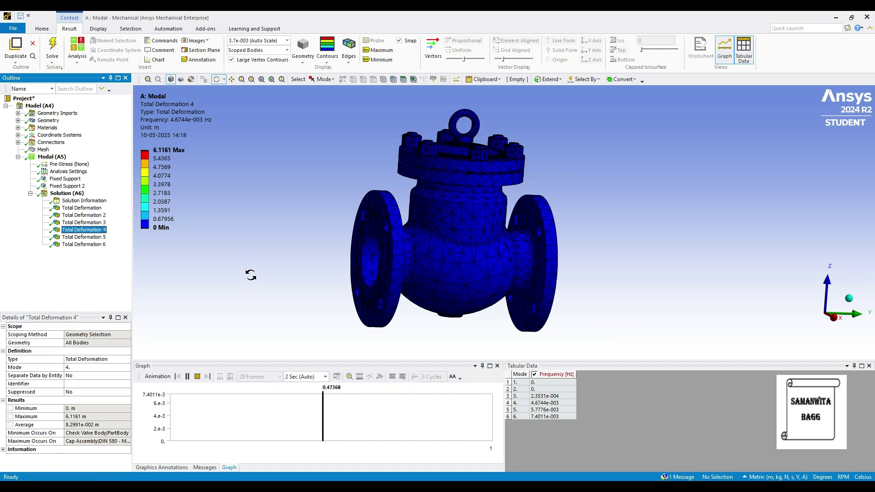
pyautogui.click(187, 376)
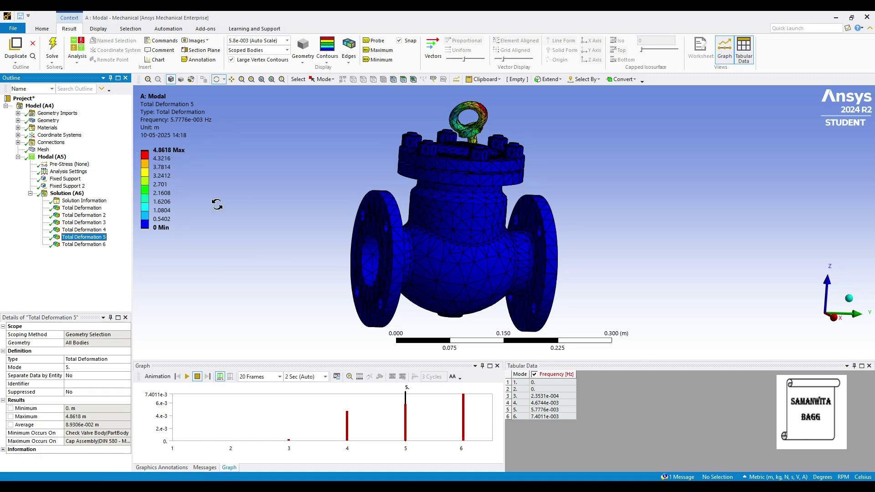
pyautogui.click(187, 376)
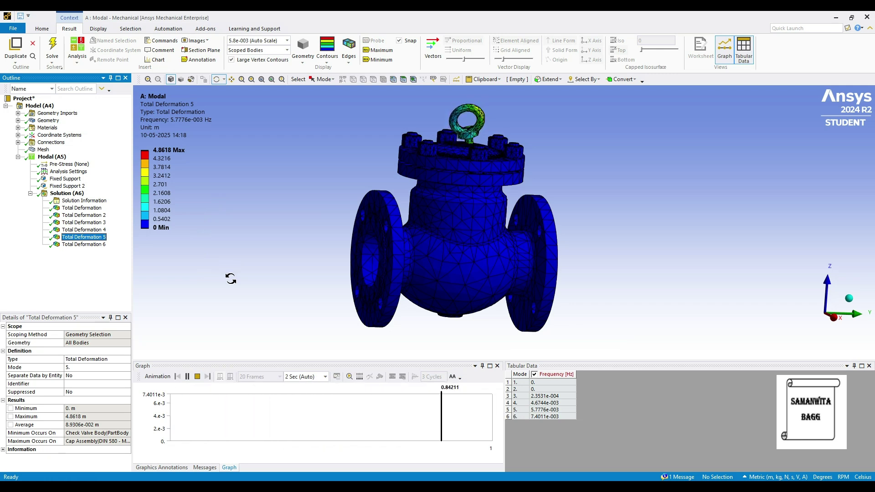
pyautogui.click(187, 376)
# Play and pause the mode 6 Total Deformation animation to examine its shape.
pyautogui.click(95, 245)
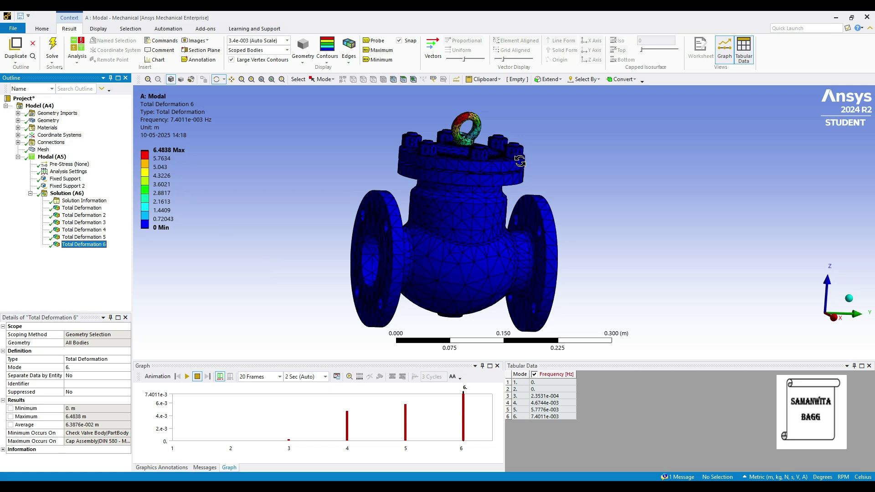
pyautogui.click(187, 376)
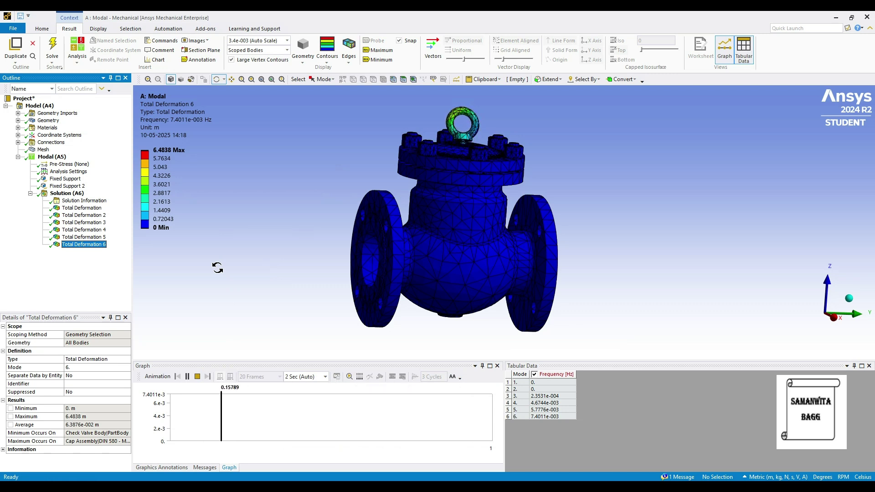
pyautogui.click(186, 377)
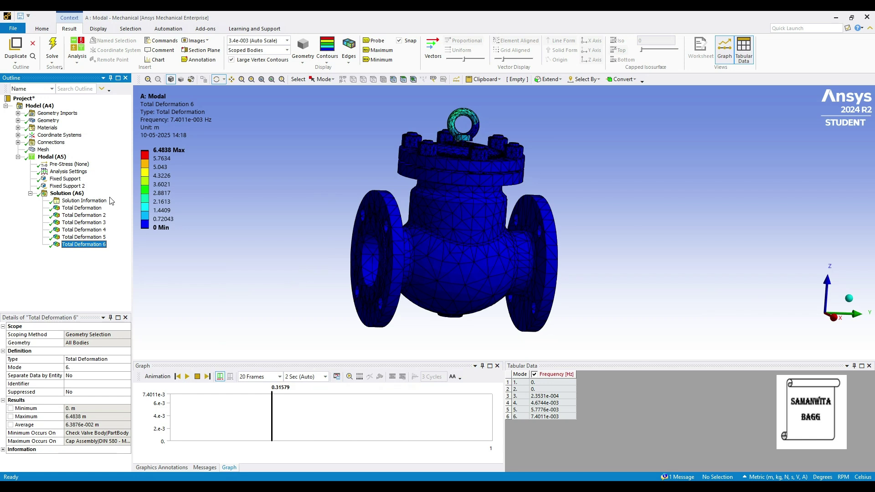
# Hide all Cap Assembly bodies in the geometry, from the first Assembly1 bolt through DIN 580 - M10.
pyautogui.click(17, 120)
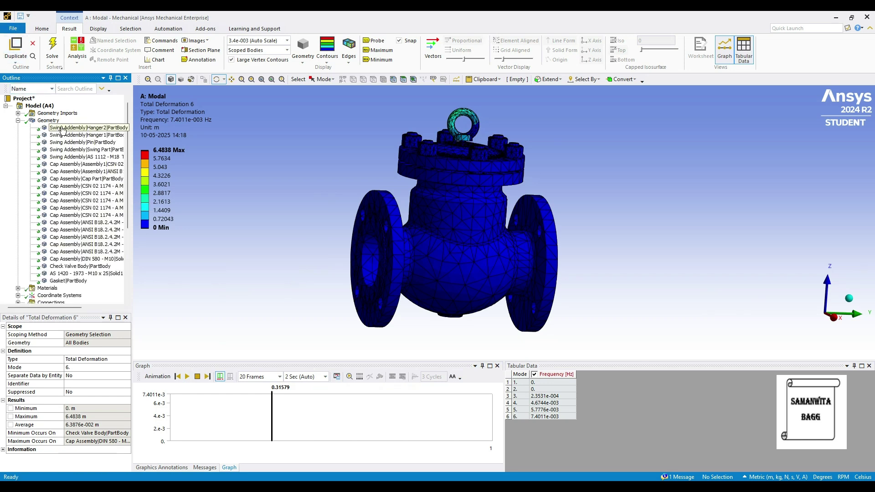
pyautogui.click(68, 164)
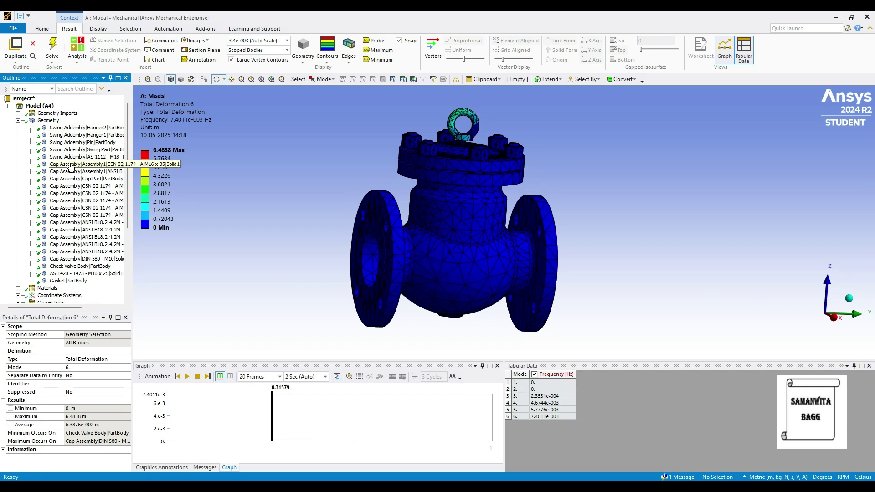
pyautogui.keyDown('shift'); pyautogui.click(73, 259); pyautogui.keyUp('shift')
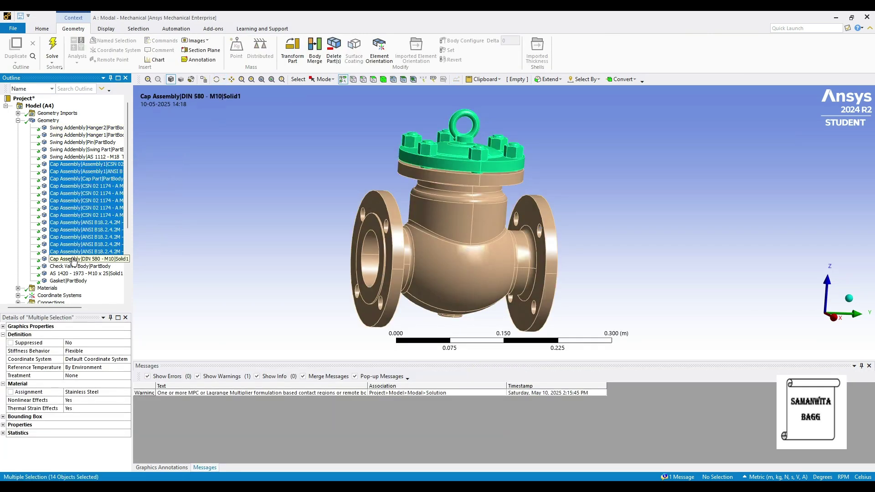
pyautogui.rightClick(79, 209)
pyautogui.click(124, 259)
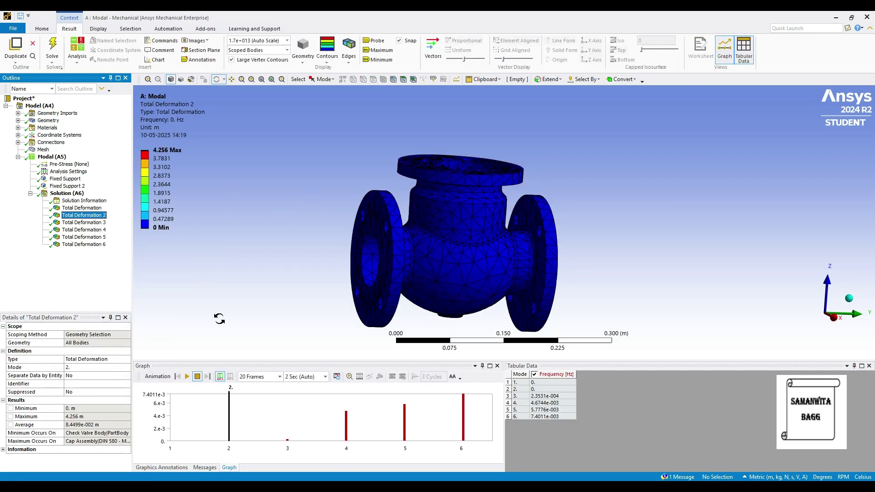
# Play and pause the mode 2 Total Deformation animation while examining the valve's interior through the open neck.
pyautogui.click(189, 376)
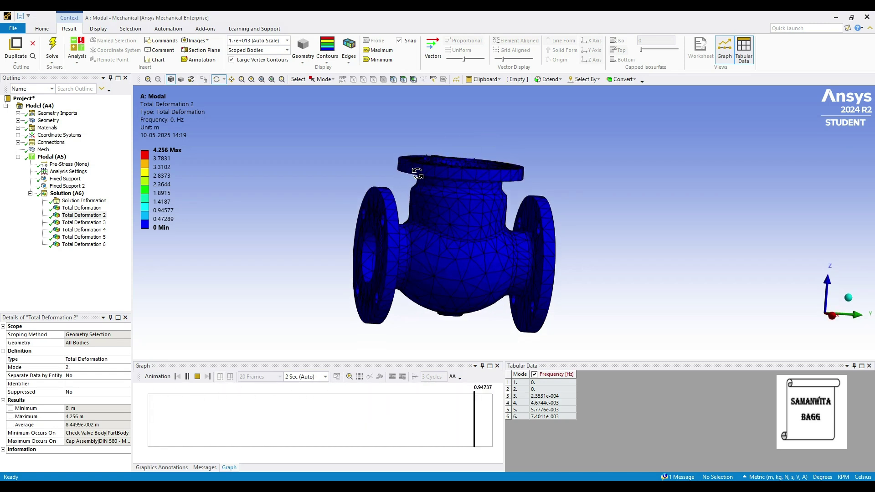
pyautogui.moveTo(361, 190); pyautogui.dragTo(469, 234)
pyautogui.scroll(4, 469, 234)
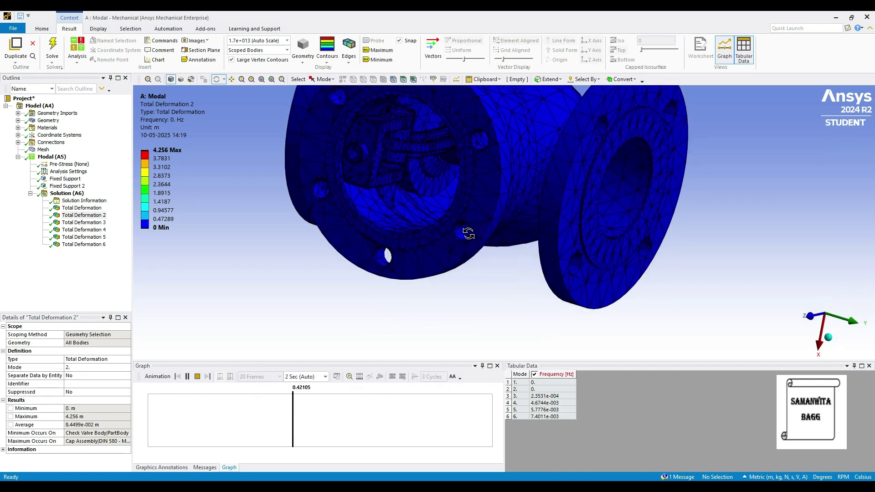
pyautogui.moveTo(480, 179); pyautogui.dragTo(470, 183)
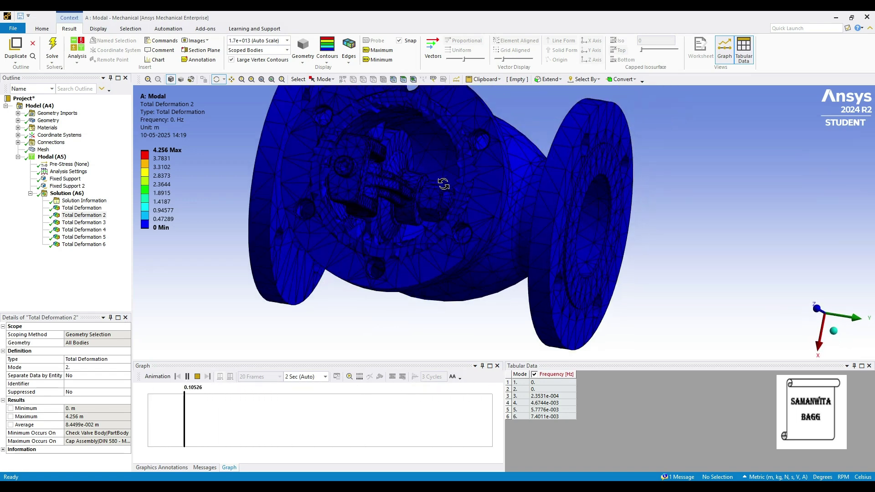
pyautogui.moveTo(375, 244); pyautogui.dragTo(442, 229)
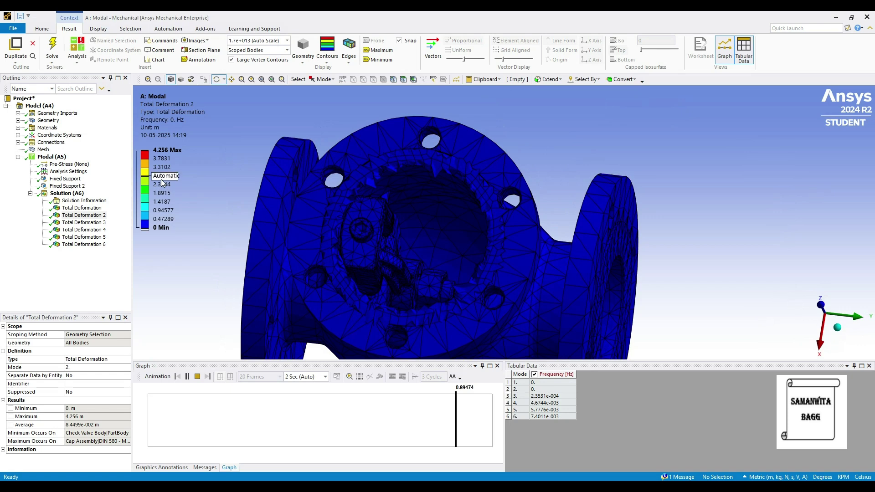
pyautogui.keyDown('ctrl'); pyautogui.moveTo(334, 242); pyautogui.dragTo(362, 201, button='middle'); pyautogui.keyUp('ctrl')
pyautogui.scroll(1, 361, 201)
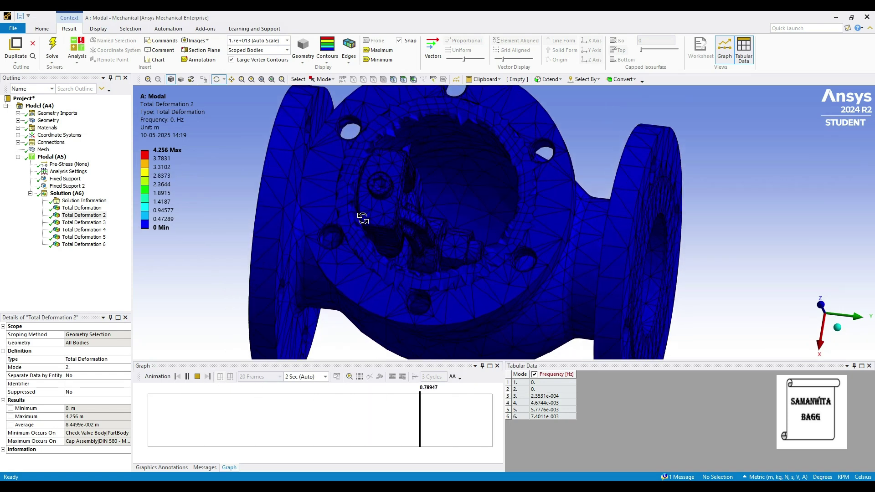
pyautogui.scroll(-2, 405, 229)
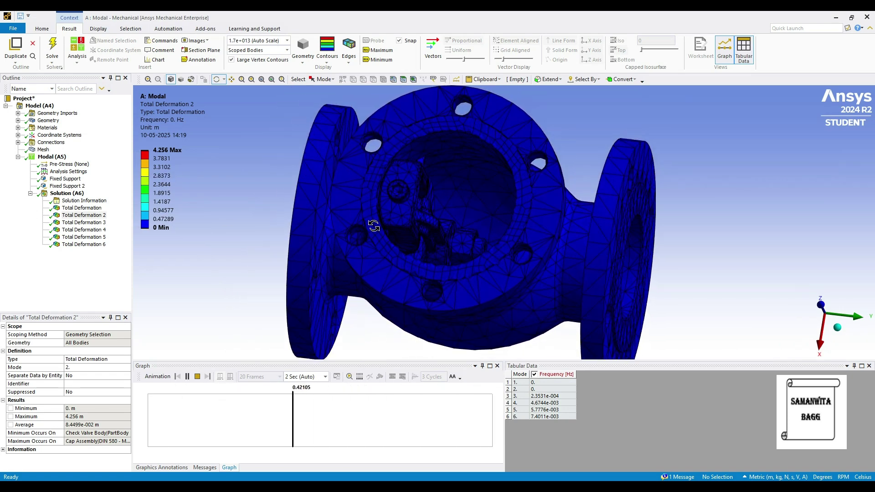
pyautogui.click(186, 377)
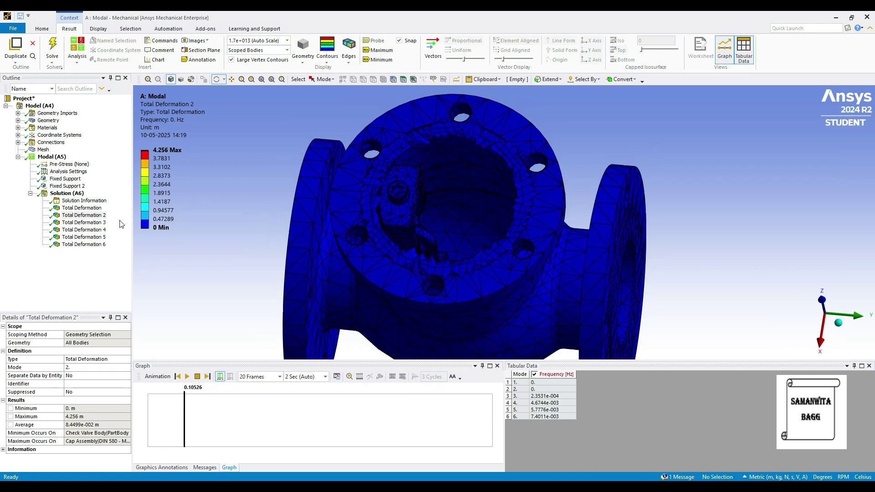
# Play and pause the mode 1 Total Deformation animation to examine the valve without its cap.
pyautogui.click(91, 208)
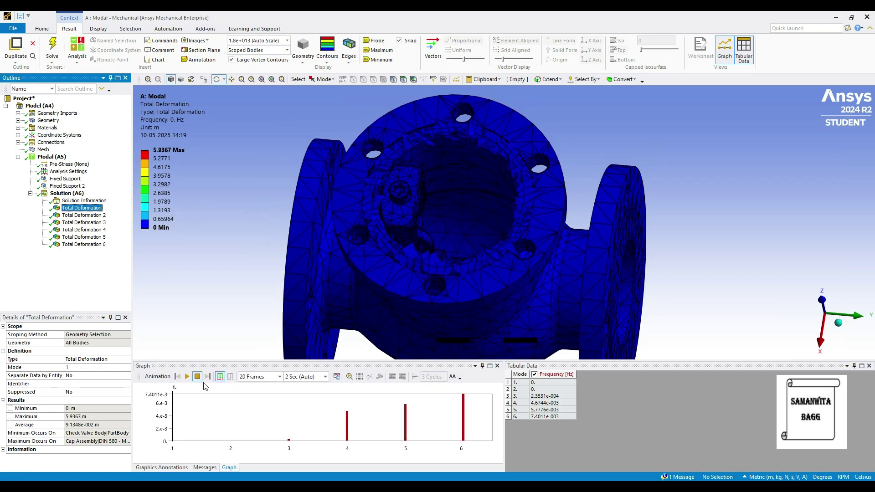
pyautogui.click(187, 378)
pyautogui.moveTo(469, 228)
pyautogui.mouseDown()
pyautogui.moveTo(497, 183)
pyautogui.moveTo(557, 190)
pyautogui.moveTo(512, 179)
pyautogui.moveTo(582, 170)
pyautogui.moveTo(514, 179)
pyautogui.moveTo(510, 170)
pyautogui.moveTo(503, 209)
pyautogui.moveTo(462, 212)
pyautogui.mouseUp()
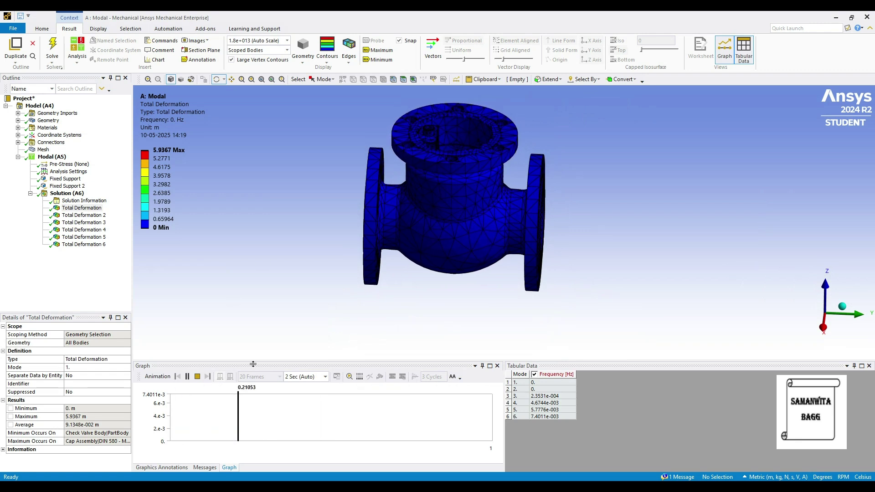
pyautogui.click(187, 377)
# Play and pause the mode 3 Total Deformation animation, viewing the uncapped valve from the side and above.
pyautogui.click(82, 222)
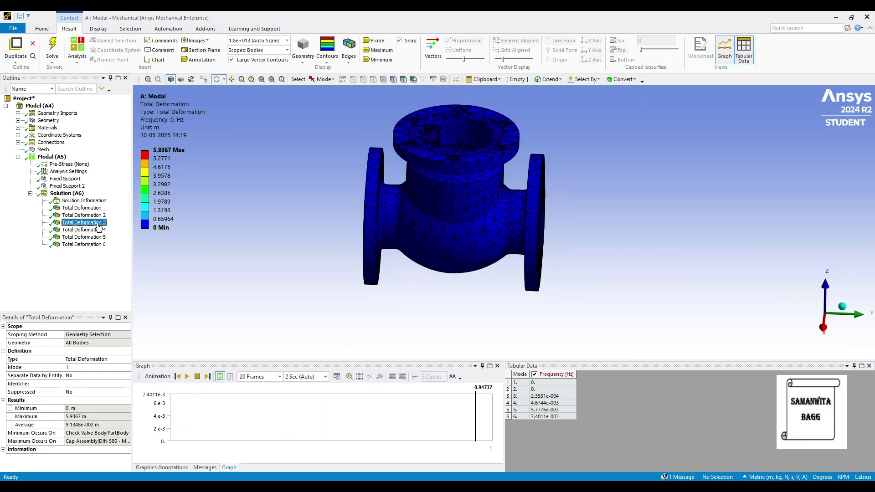
pyautogui.moveTo(434, 275); pyautogui.dragTo(446, 256)
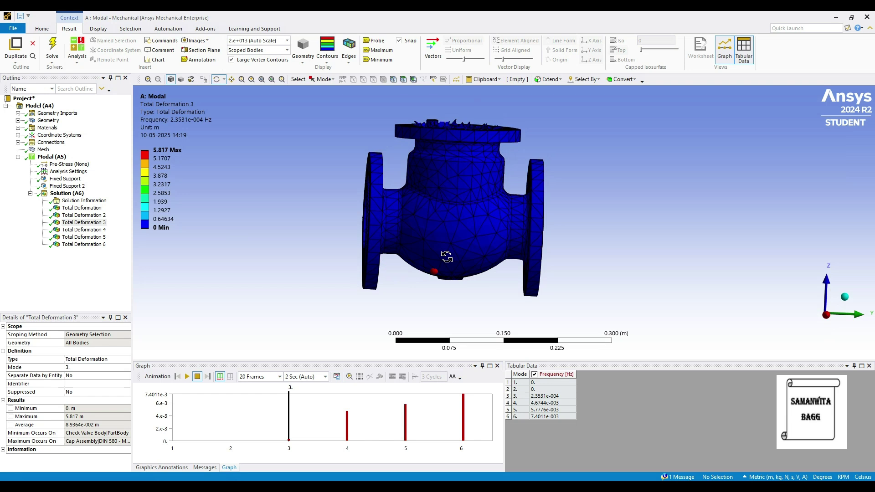
pyautogui.click(187, 376)
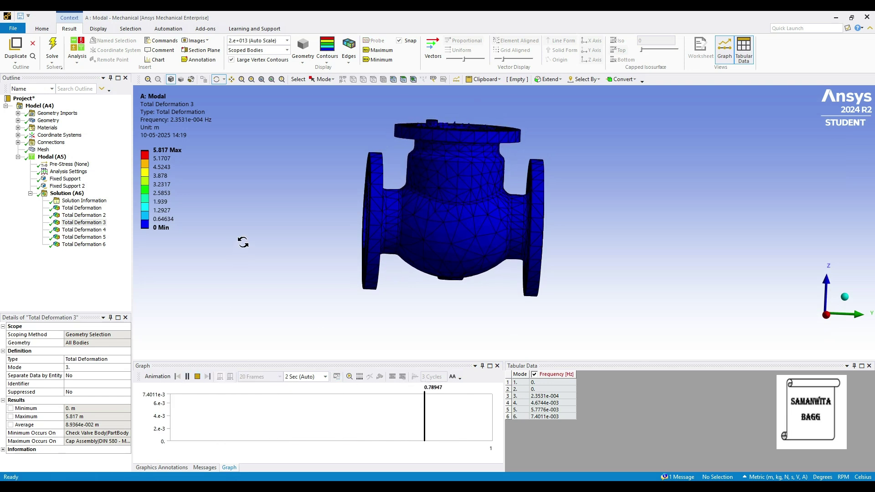
pyautogui.moveTo(327, 205); pyautogui.dragTo(404, 251)
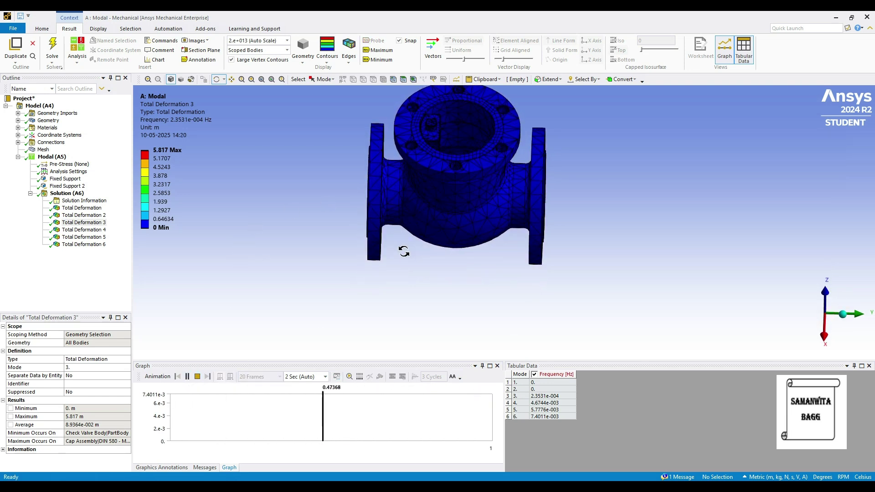
pyautogui.click(187, 377)
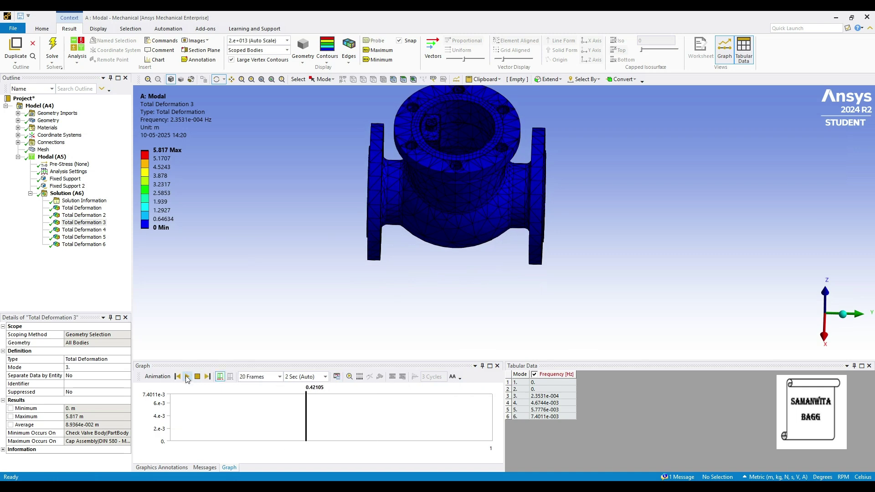
# Play and pause the mode 4 Total Deformation animation, examining the swing parts inside and the valve's side.
pyautogui.click(93, 232)
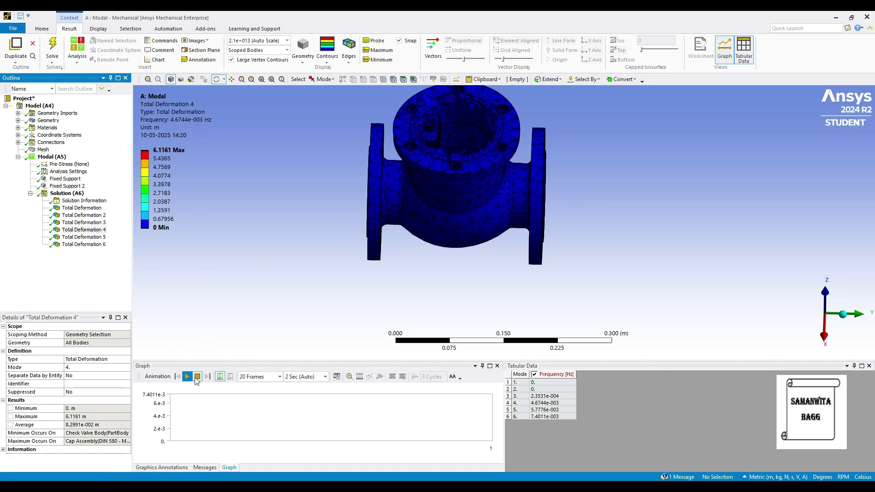
pyautogui.click(187, 377)
pyautogui.moveTo(450, 248); pyautogui.dragTo(382, 286)
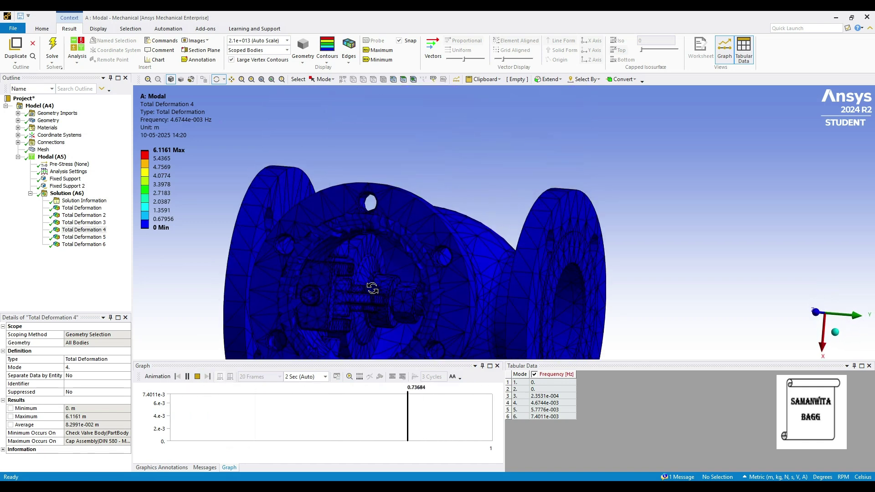
pyautogui.moveTo(370, 316); pyautogui.dragTo(444, 203)
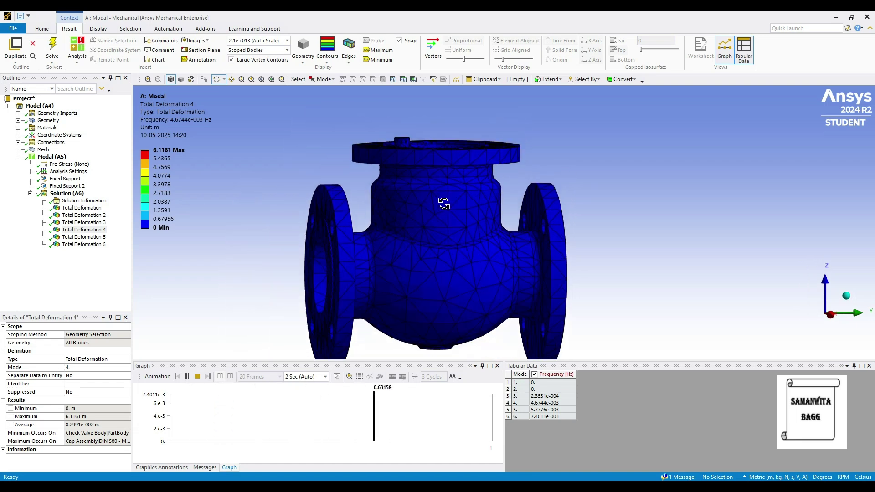
pyautogui.click(187, 377)
# Play and pause the mode 5 Total Deformation animation, viewing the uncapped valve from several angles.
pyautogui.click(101, 239)
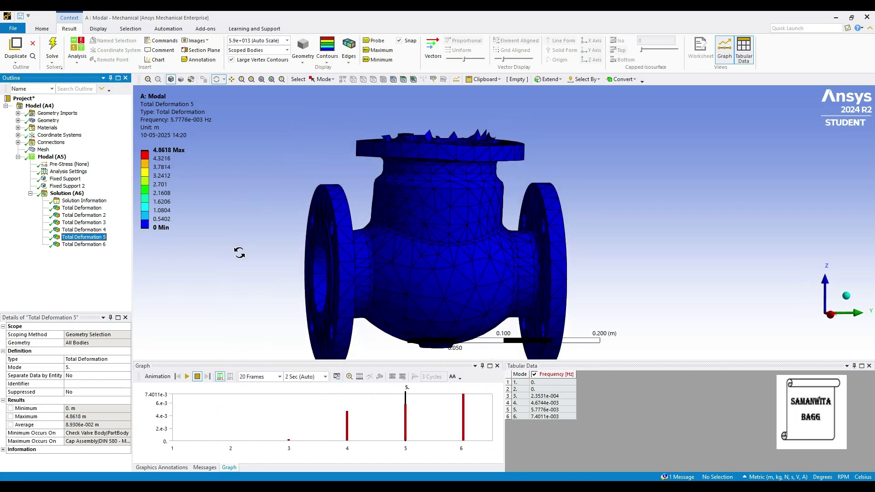
pyautogui.click(186, 377)
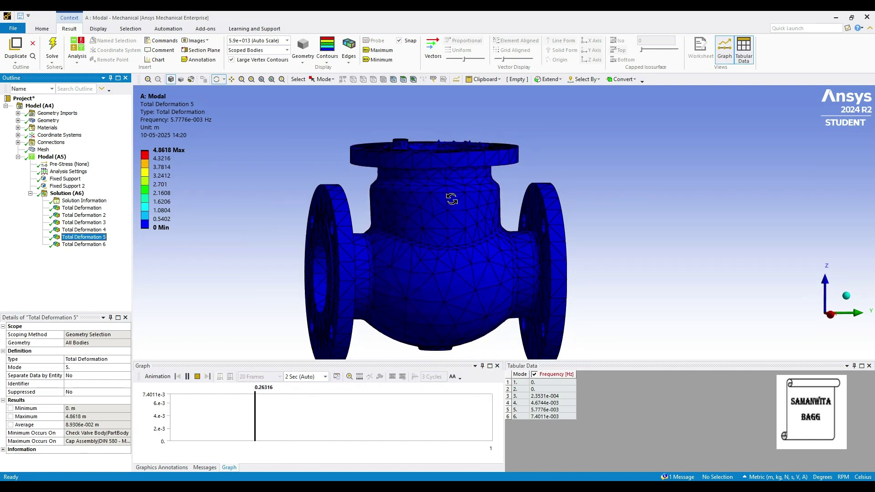
pyautogui.moveTo(495, 205); pyautogui.dragTo(459, 297)
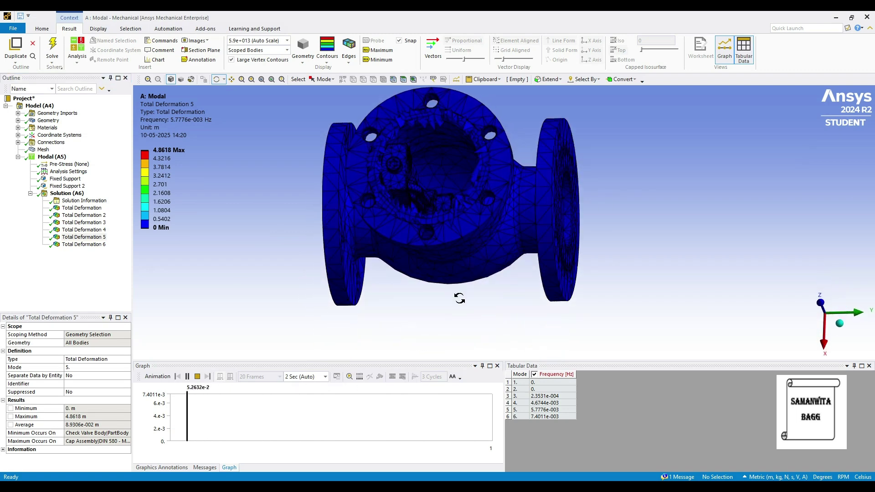
pyautogui.moveTo(412, 289); pyautogui.dragTo(341, 284)
pyautogui.click(187, 376)
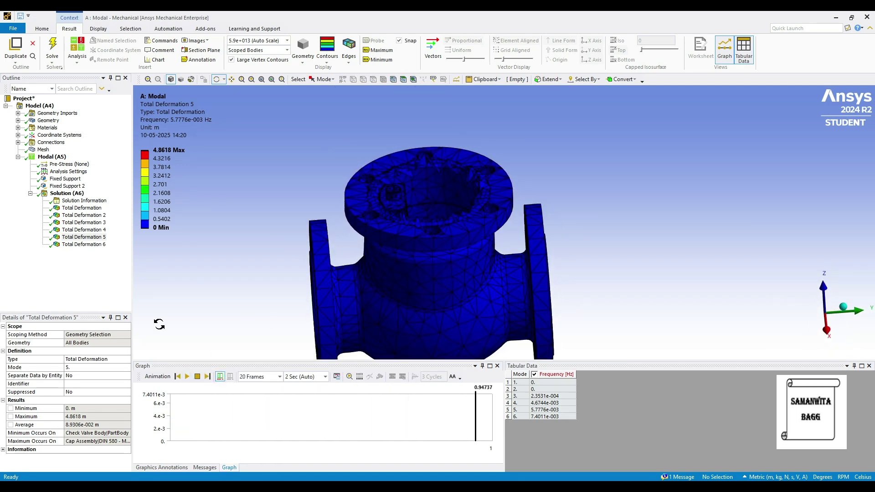
# Play and pause the mode 6 Total Deformation animation to examine the internal parts through the open neck.
pyautogui.click(93, 246)
pyautogui.click(188, 377)
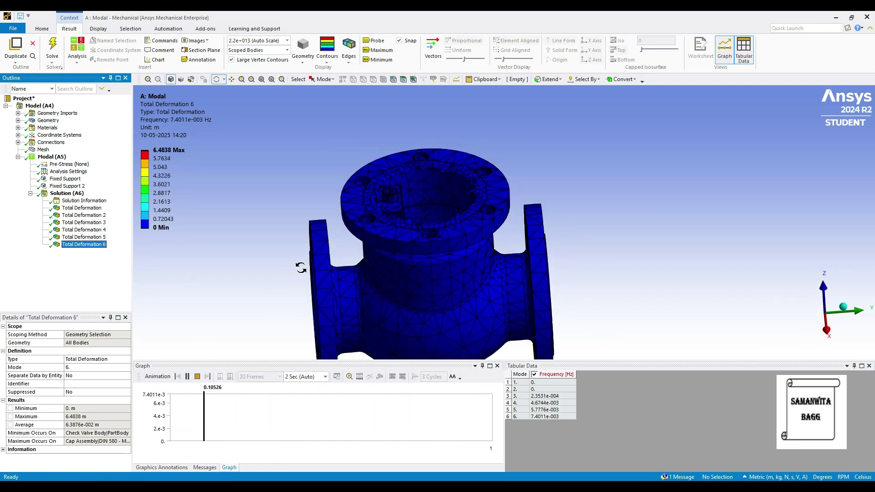
pyautogui.moveTo(408, 256); pyautogui.dragTo(396, 301)
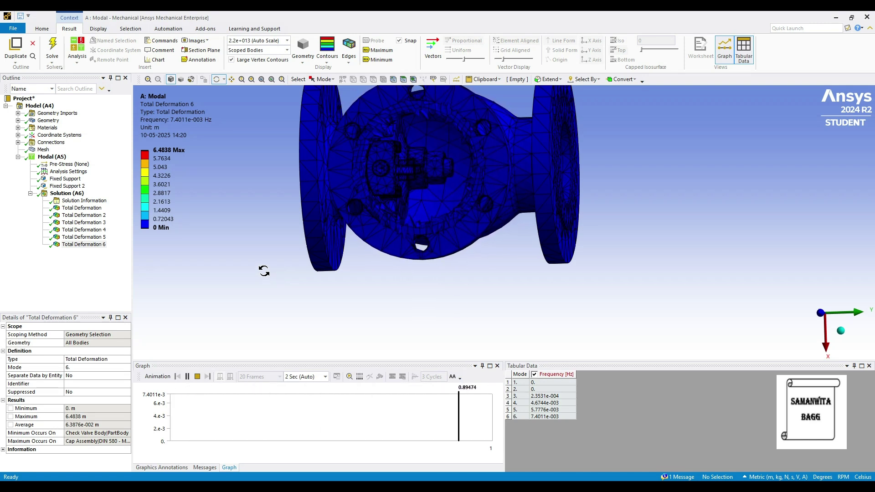
pyautogui.click(187, 379)
pyautogui.moveTo(421, 244); pyautogui.dragTo(411, 220)
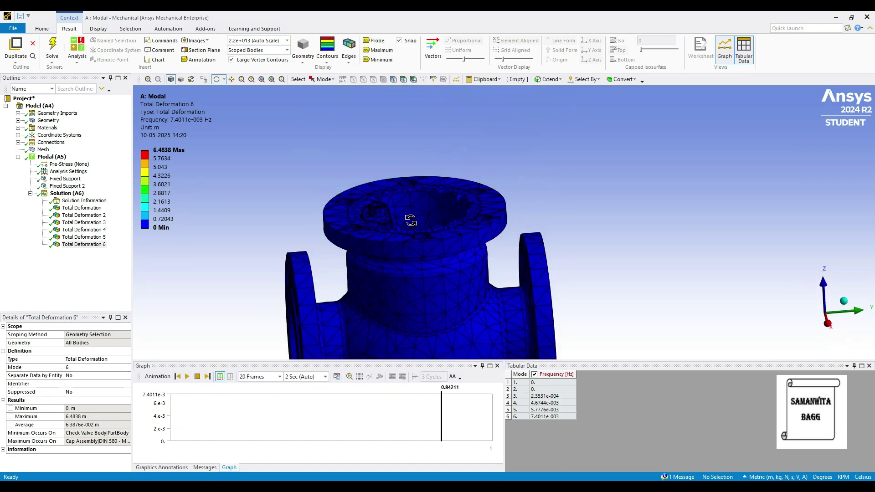
pyautogui.keyDown('ctrl'); pyautogui.moveTo(408, 270); pyautogui.dragTo(432, 219, button='middle'); pyautogui.keyUp('ctrl')
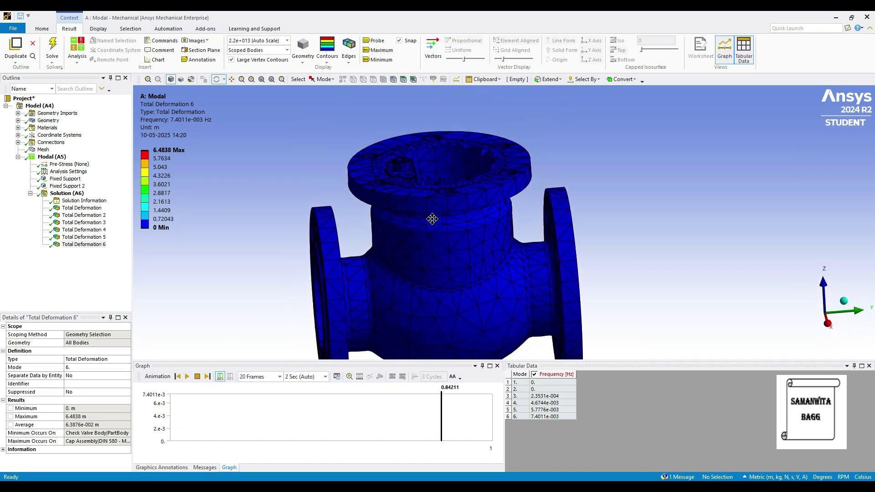
# Hide the five Swing Addembly bodies in the geometry, from Hanger2 through AS 1112 - M18 Type 10.
pyautogui.click(18, 120)
pyautogui.click(71, 129)
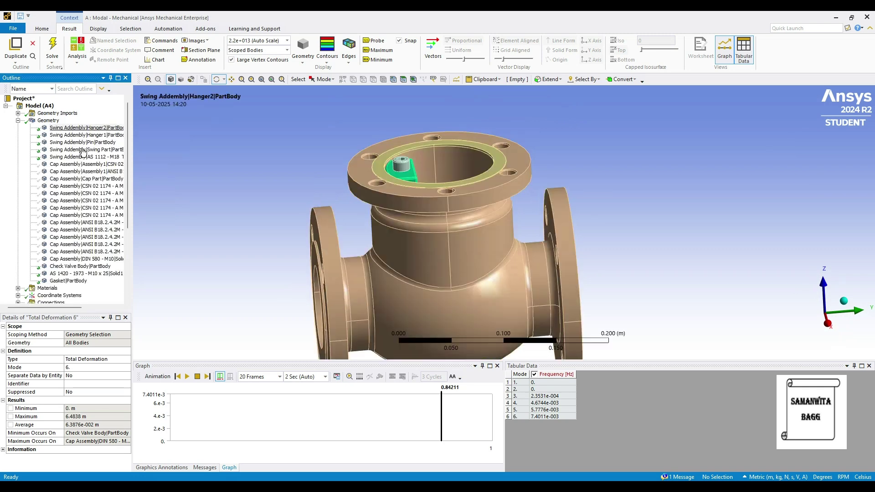
pyautogui.keyDown('ctrl'); pyautogui.click(77, 159); pyautogui.keyUp('ctrl')
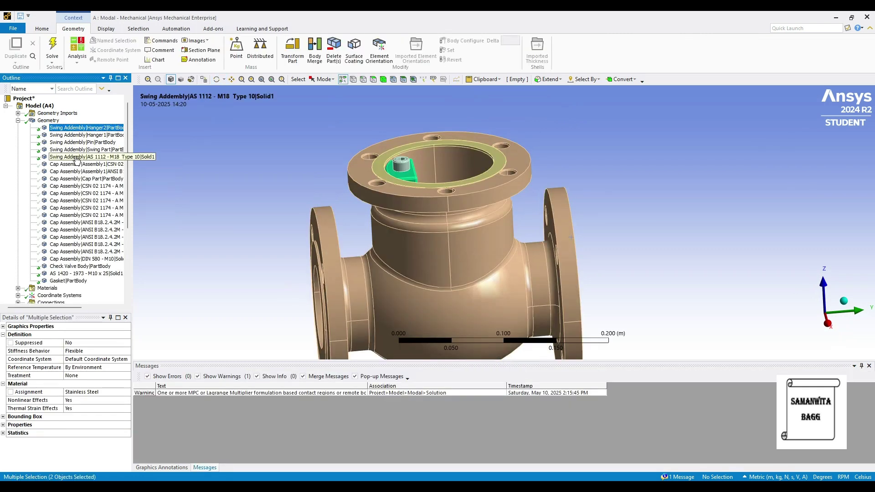
pyautogui.click(73, 128)
pyautogui.keyDown('shift'); pyautogui.click(75, 150); pyautogui.keyUp('shift')
pyautogui.keyDown('shift'); pyautogui.click(81, 158); pyautogui.keyUp('shift')
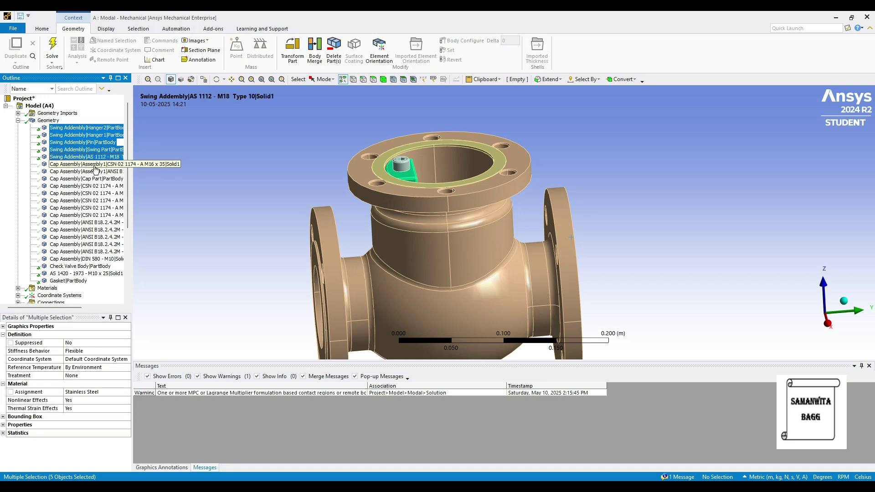
pyautogui.rightClick(83, 137)
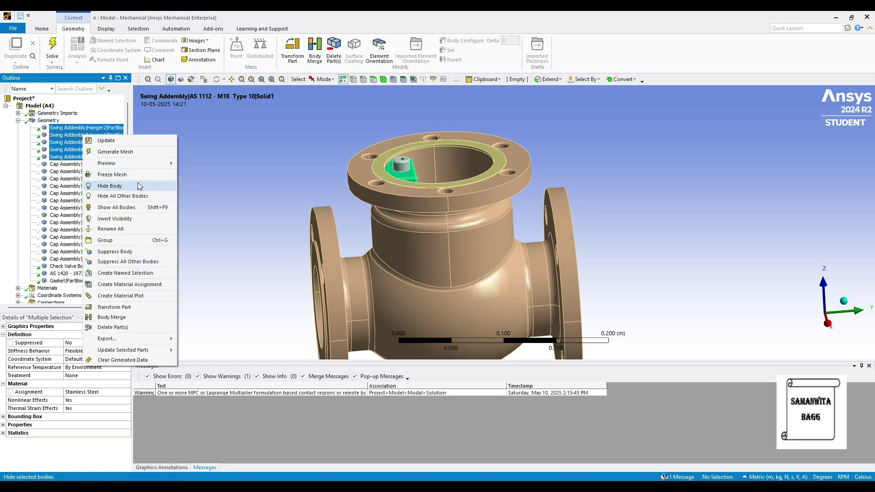
pyautogui.click(118, 186)
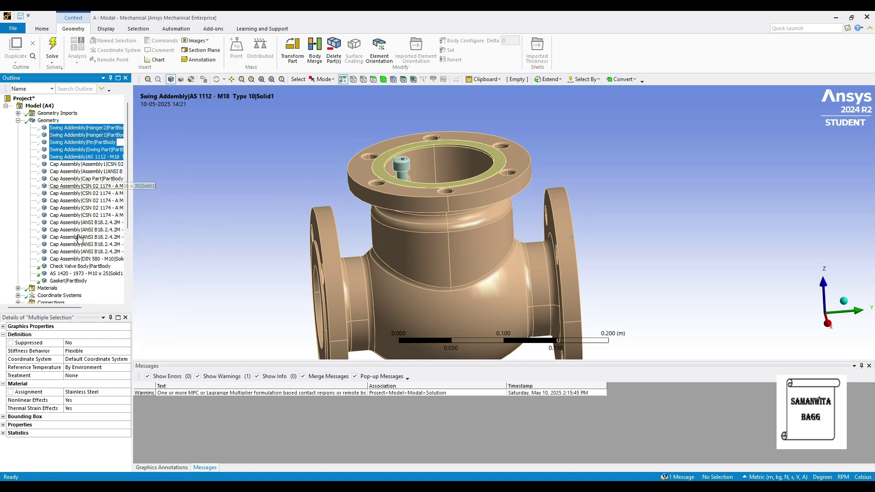
# Hide the AS 1420 - 1973 - M10 x 25 screw body so only the valve body and gasket stay displayed.
pyautogui.click(81, 274)
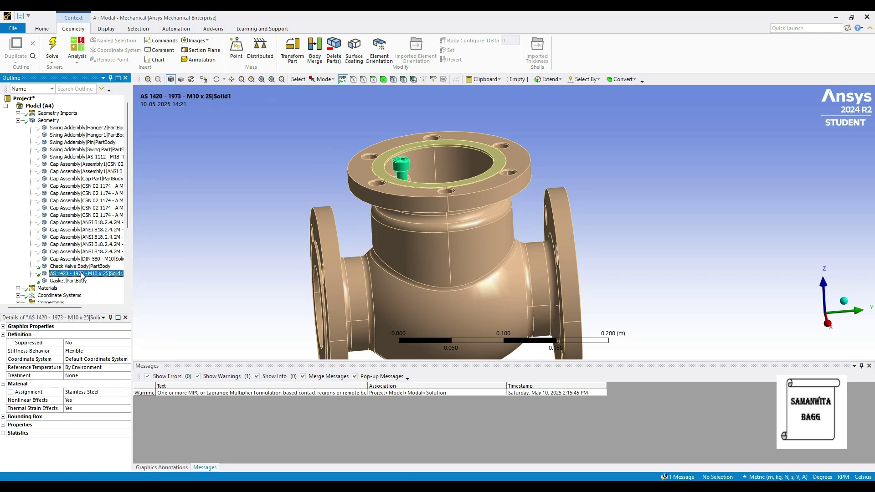
pyautogui.rightClick(82, 275)
pyautogui.click(113, 91)
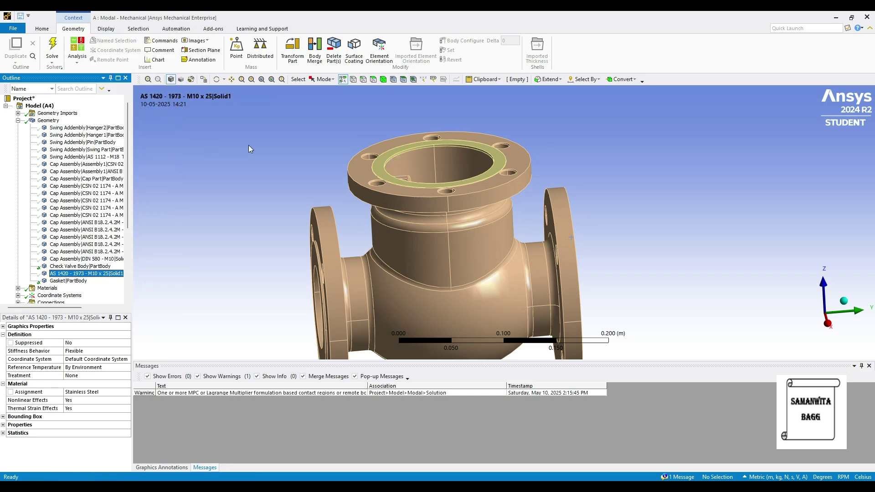
pyautogui.moveTo(407, 200); pyautogui.dragTo(357, 113, button='middle')
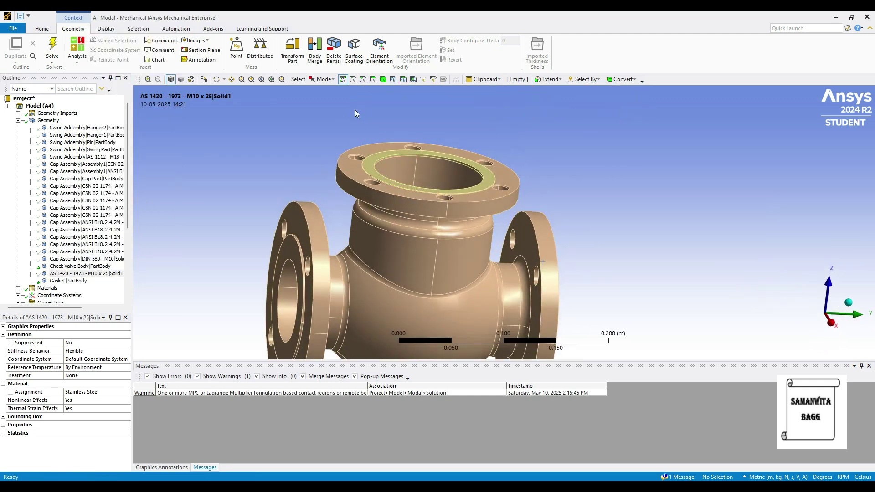
pyautogui.click(18, 121)
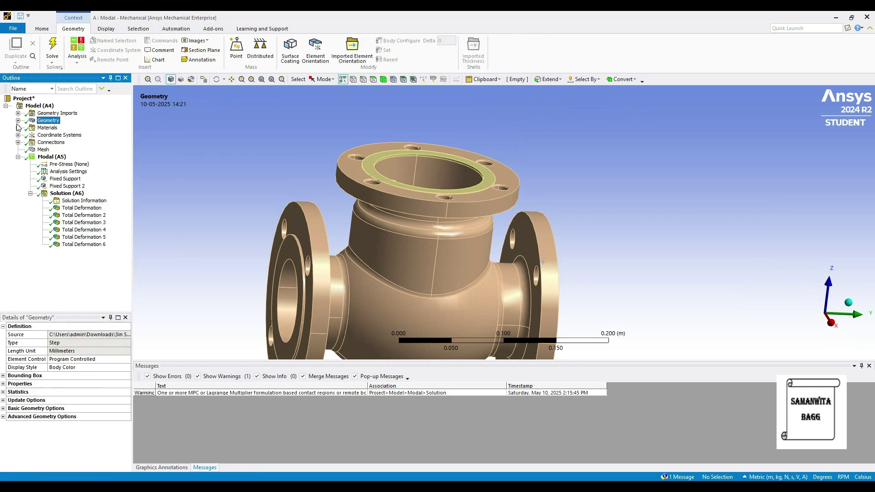
# Play and pause the Total Deformation animations of modes 1 and 2 with only the valve body and gasket displayed.
pyautogui.click(85, 209)
pyautogui.moveTo(280, 204); pyautogui.dragTo(235, 357, button='middle')
pyautogui.click(187, 376)
pyautogui.moveTo(324, 246); pyautogui.dragTo(457, 288, button='middle')
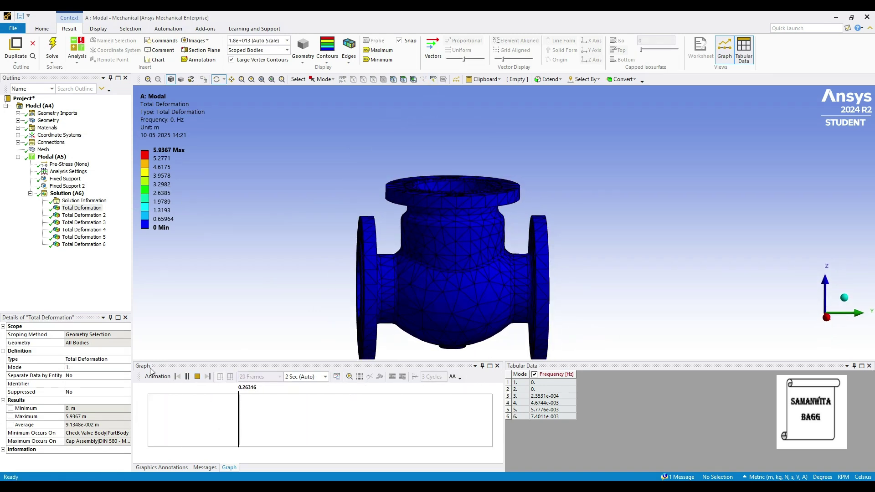
pyautogui.click(188, 376)
pyautogui.click(79, 216)
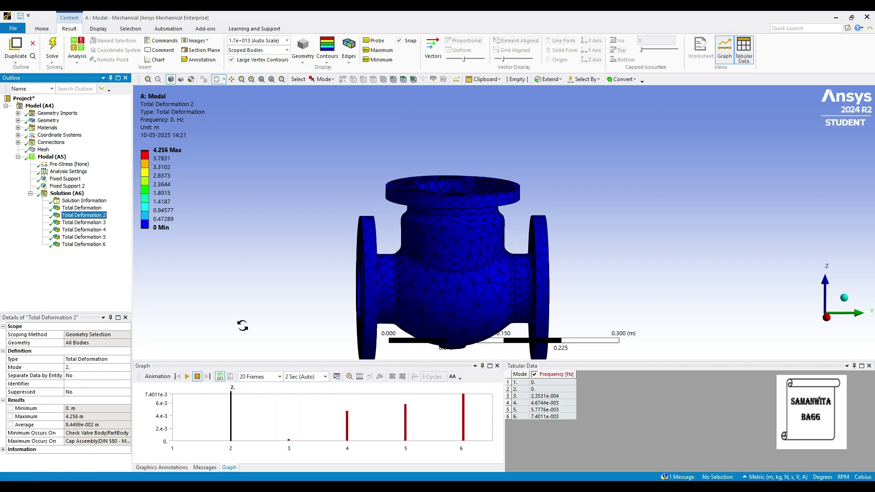
pyautogui.click(185, 377)
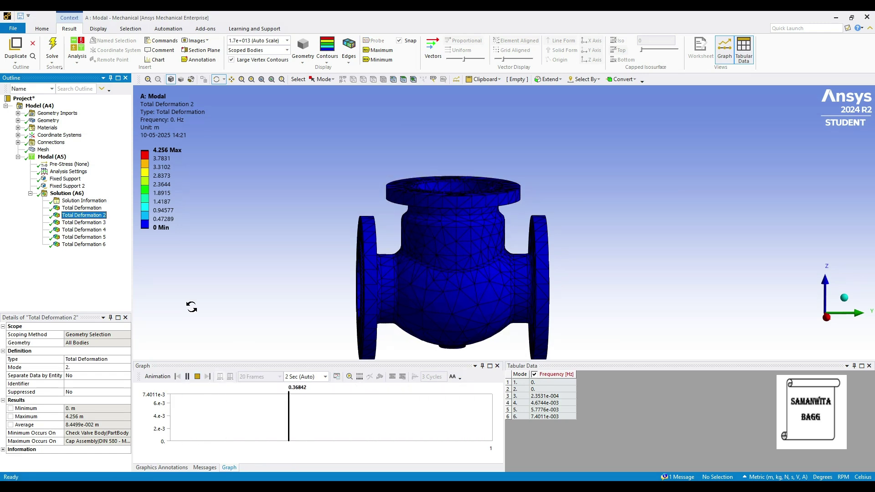
pyautogui.click(187, 377)
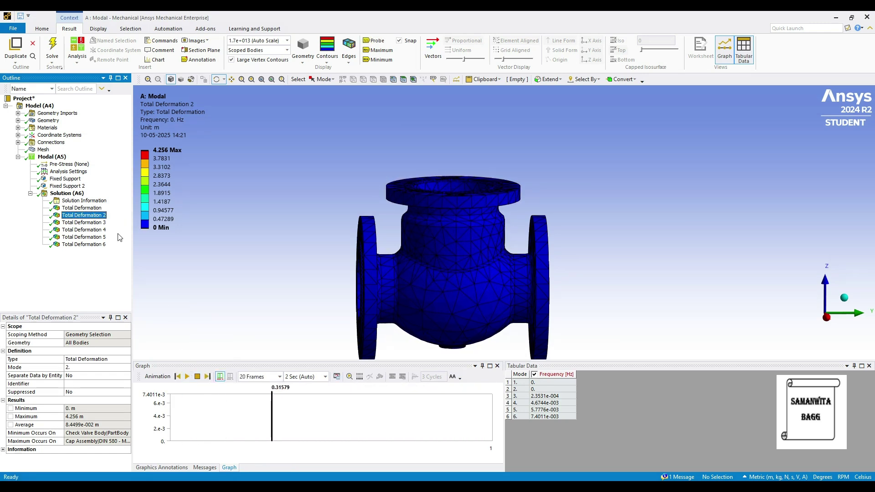
# Play and pause the mode 3 Total Deformation animation, viewing the bare valve body from the side and from above.
pyautogui.click(83, 222)
pyautogui.click(187, 376)
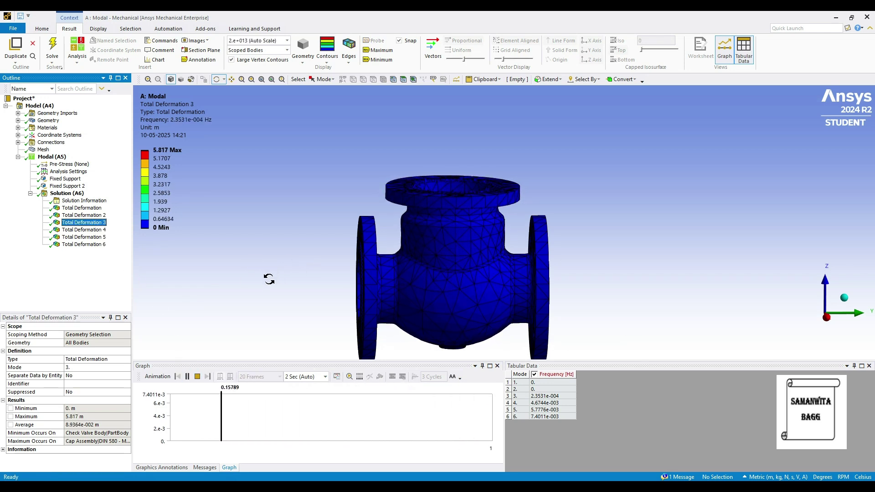
pyautogui.keyDown('ctrl'); pyautogui.moveTo(424, 313); pyautogui.dragTo(433, 278, button='middle'); pyautogui.keyUp('ctrl')
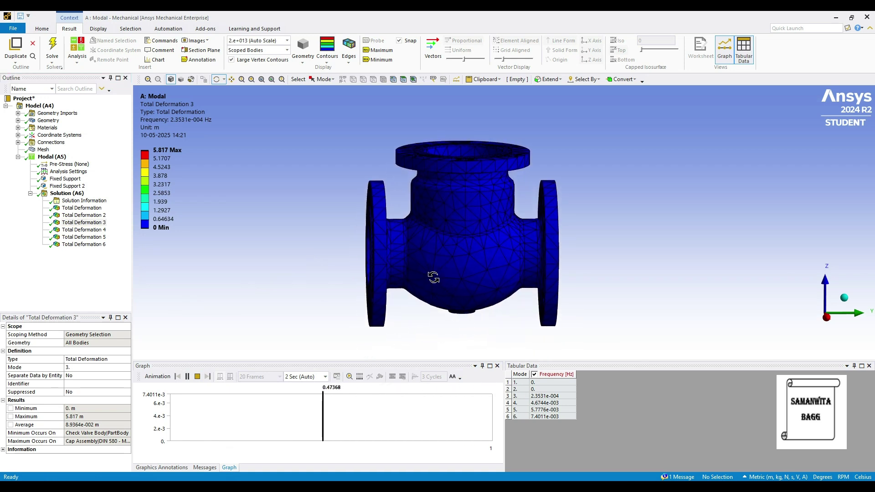
pyautogui.moveTo(504, 246); pyautogui.dragTo(369, 257, button='middle')
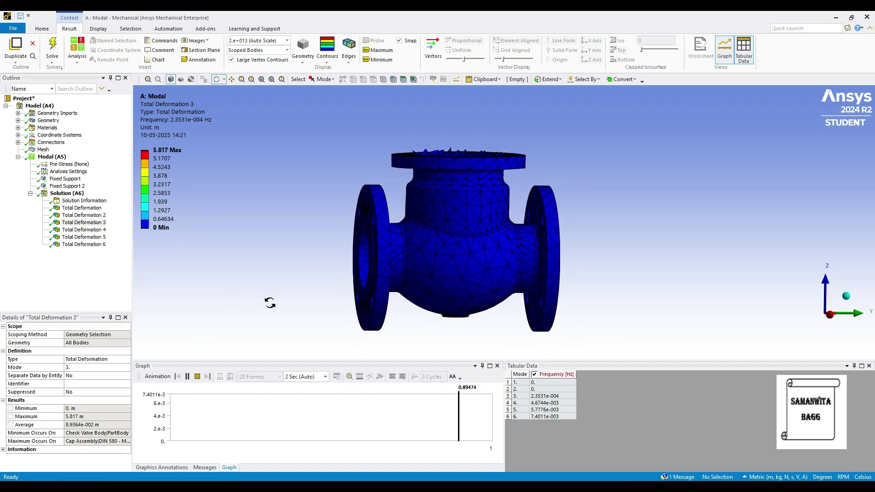
pyautogui.moveTo(268, 298); pyautogui.dragTo(187, 376)
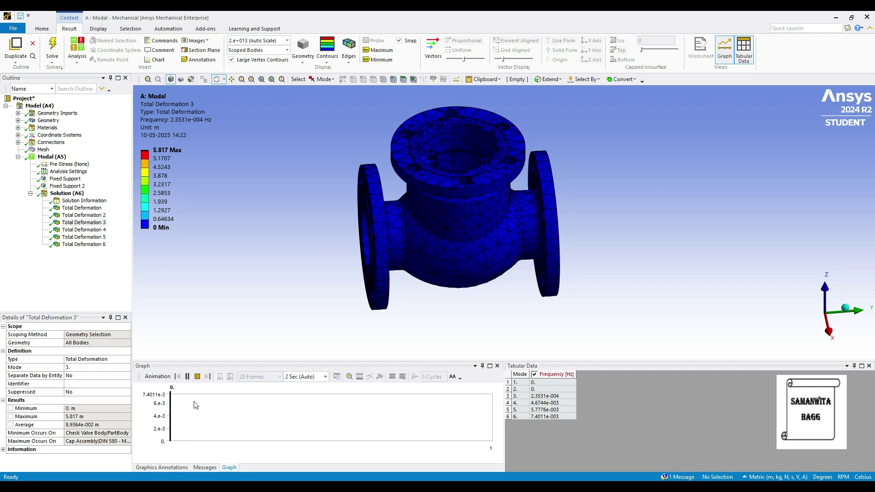
pyautogui.click(188, 376)
# Play and pause the mode 4 Total Deformation animation, examining the open neck and body of the bare valve.
pyautogui.click(92, 230)
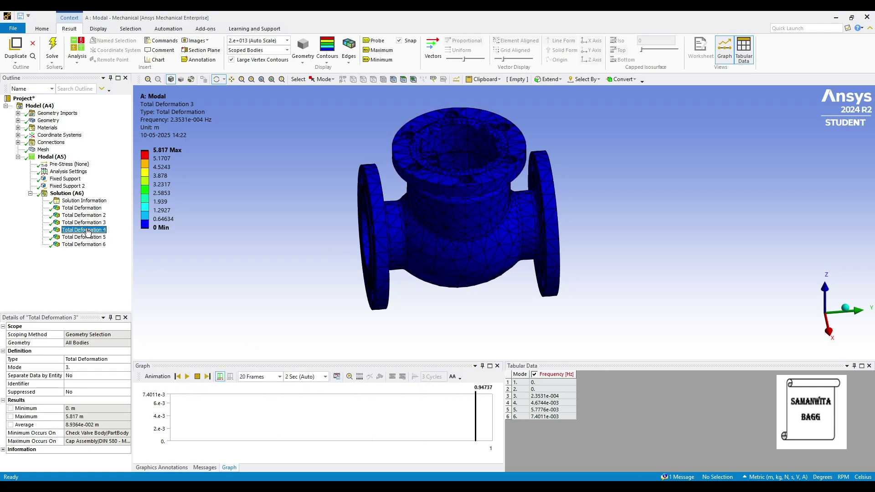
pyautogui.click(187, 377)
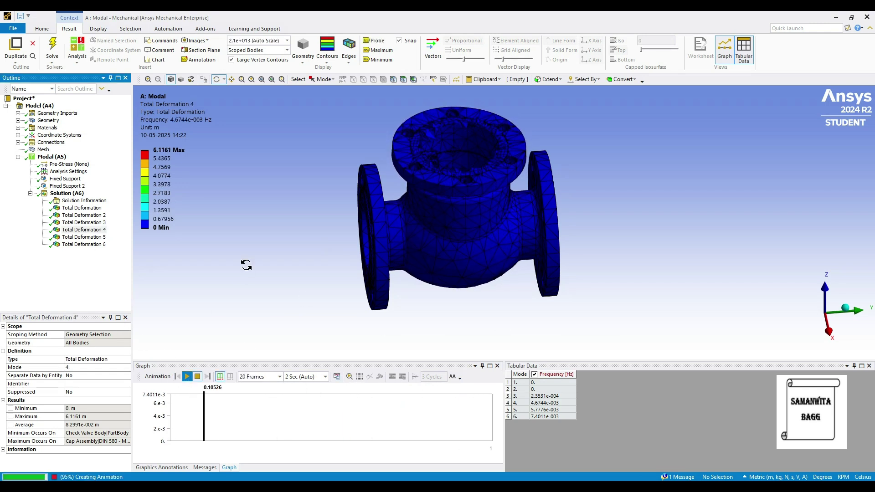
pyautogui.moveTo(421, 193); pyautogui.dragTo(420, 172)
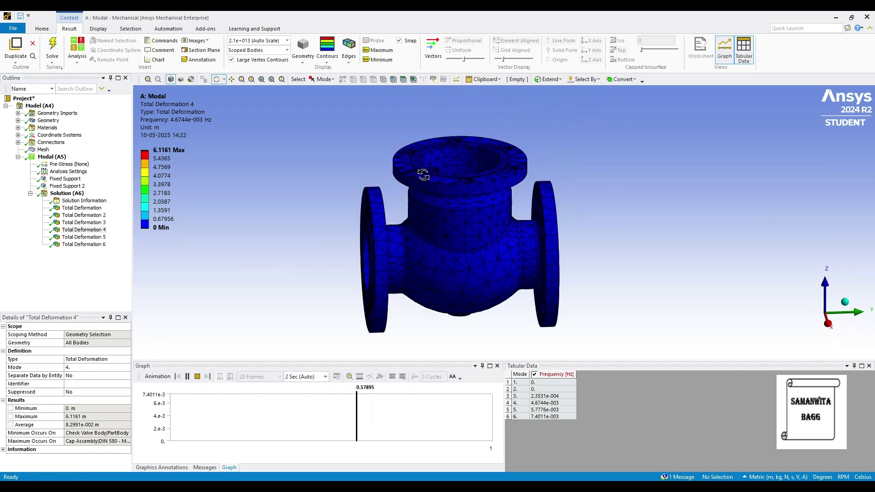
pyautogui.click(187, 377)
# Play and pause the Total Deformation animations of modes 5 and 6 for the bare valve body.
pyautogui.click(83, 237)
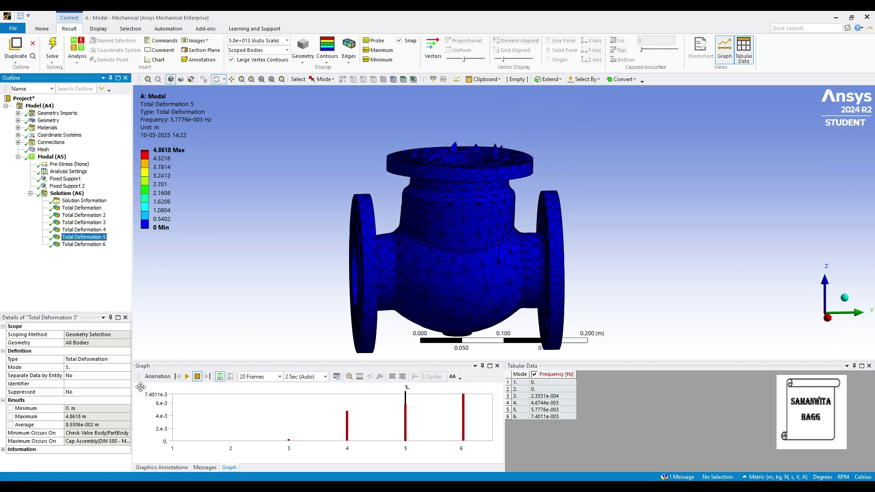
pyautogui.click(187, 376)
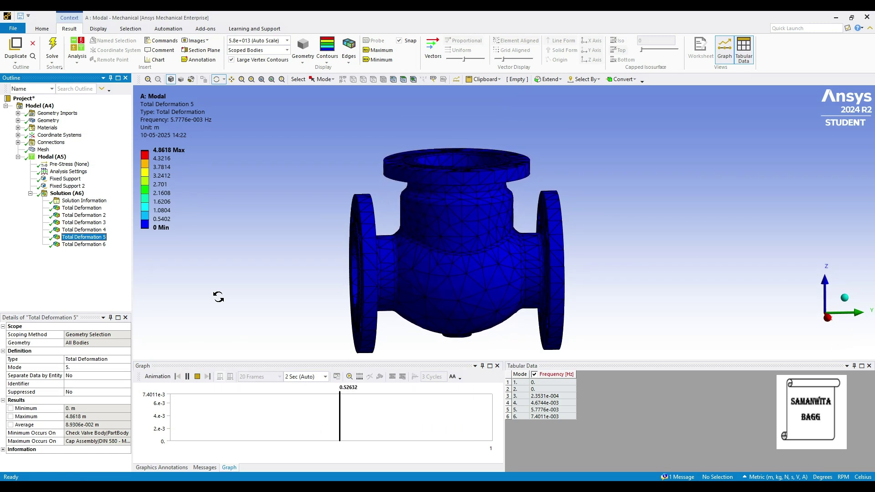
pyautogui.click(188, 377)
pyautogui.click(90, 245)
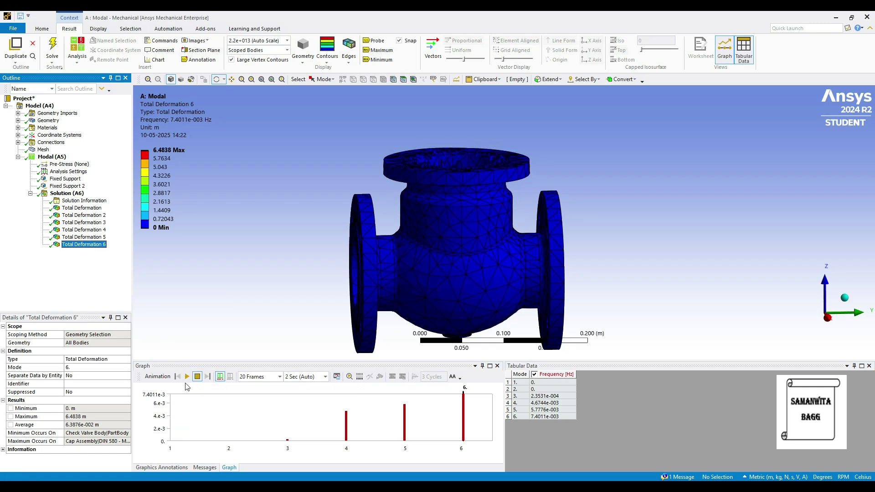
pyautogui.click(188, 376)
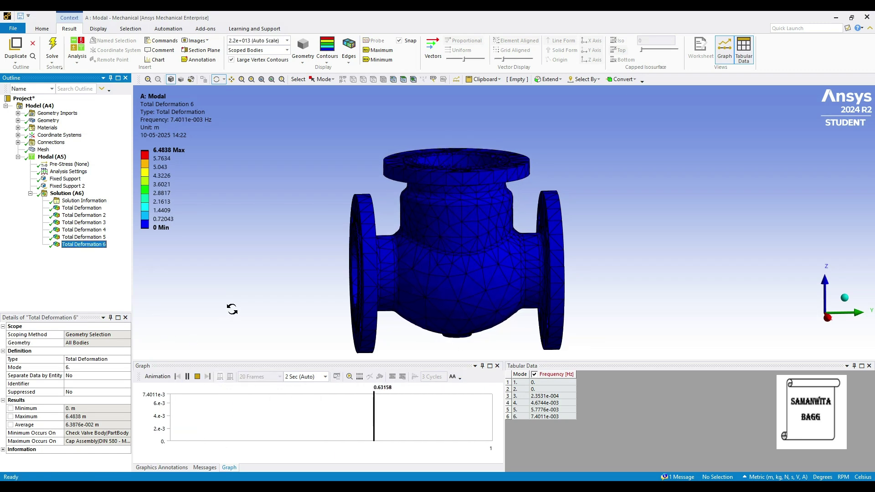
pyautogui.click(188, 377)
pyautogui.moveTo(486, 191); pyautogui.dragTo(569, 221)
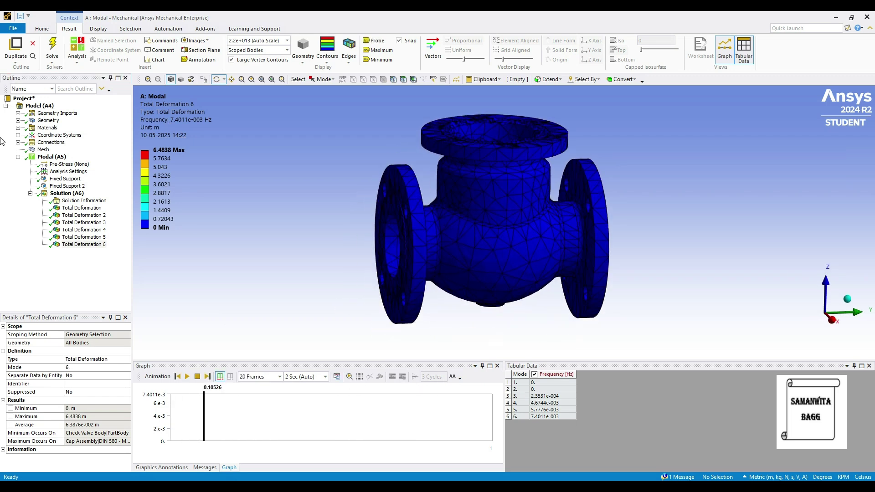
# Assign CPVC as the material of the Check Valve Body and solve the Modal analysis again.
pyautogui.click(18, 127)
pyautogui.click(18, 128)
pyautogui.click(18, 120)
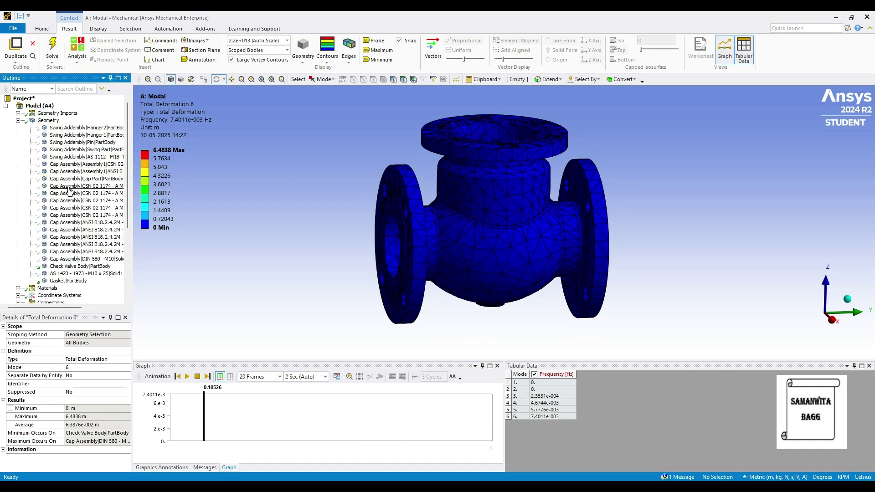
pyautogui.click(76, 266)
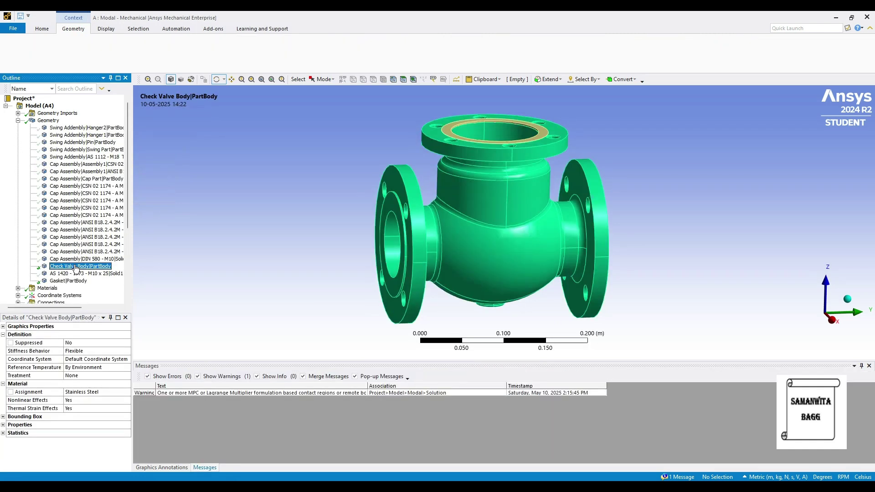
pyautogui.click(116, 392)
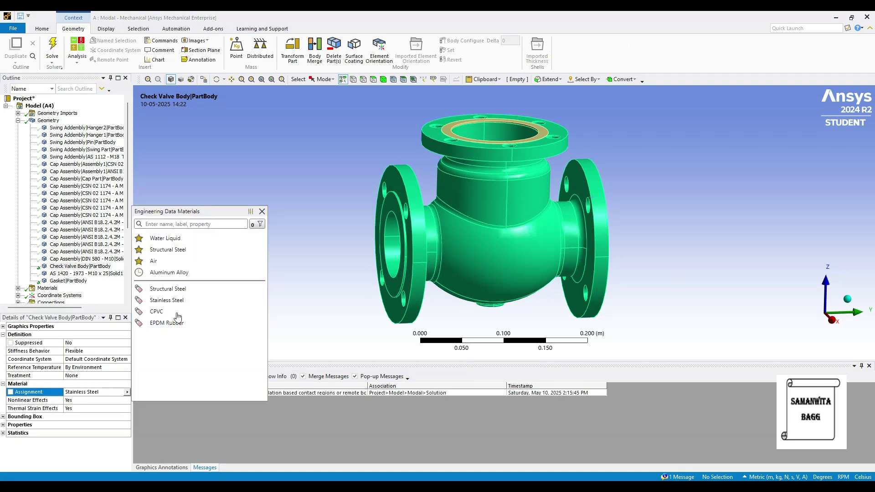
pyautogui.click(176, 312)
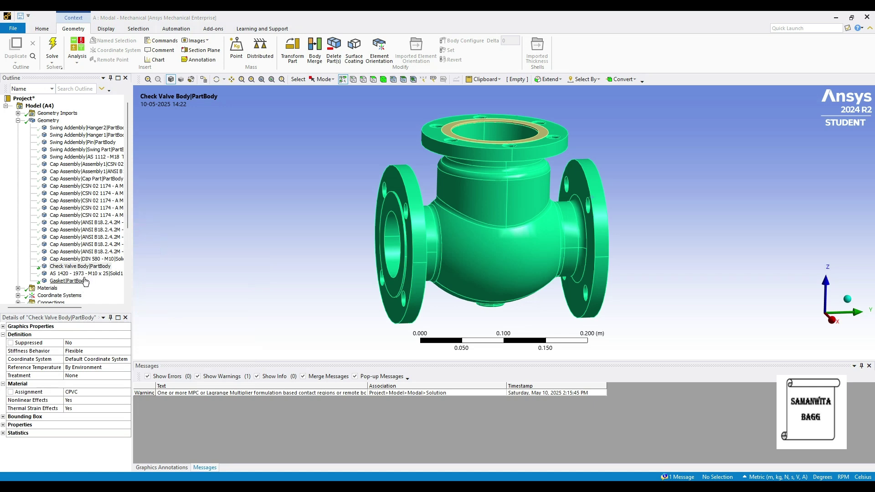
pyautogui.click(18, 120)
pyautogui.click(67, 193)
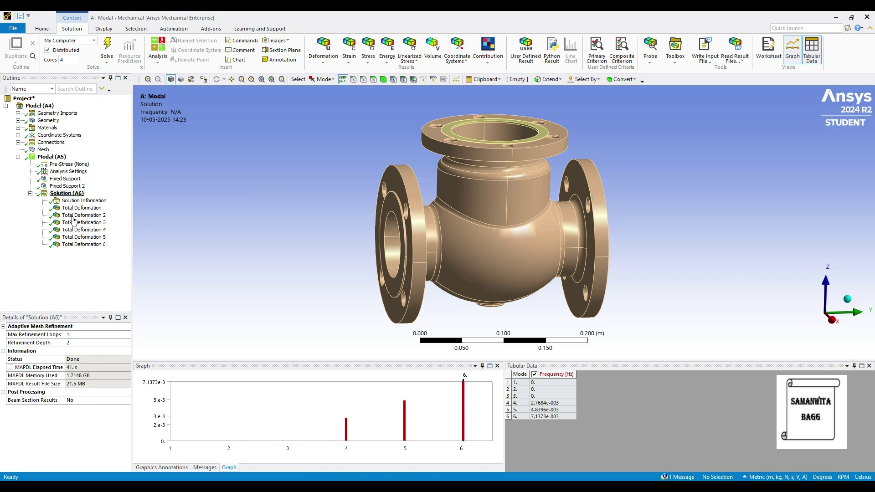
# Play and pause the Total Deformation animations of modes 1 and 2 for the valve with the CPVC body.
pyautogui.click(84, 208)
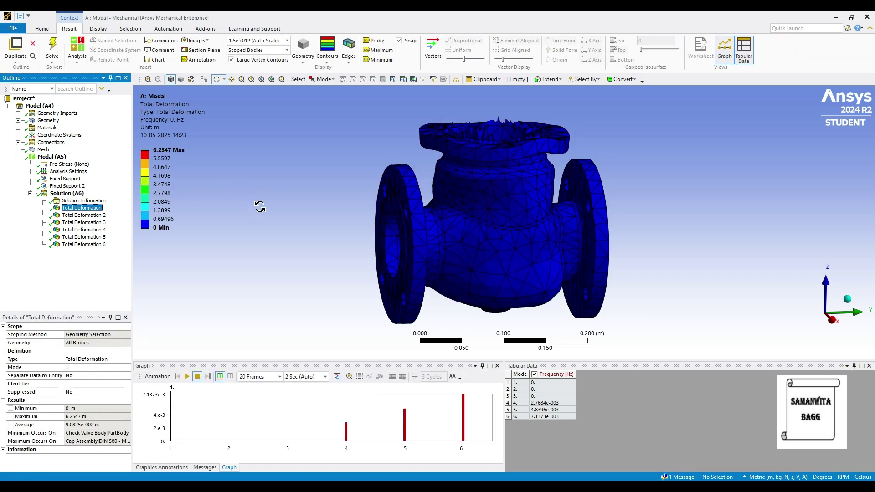
pyautogui.click(187, 376)
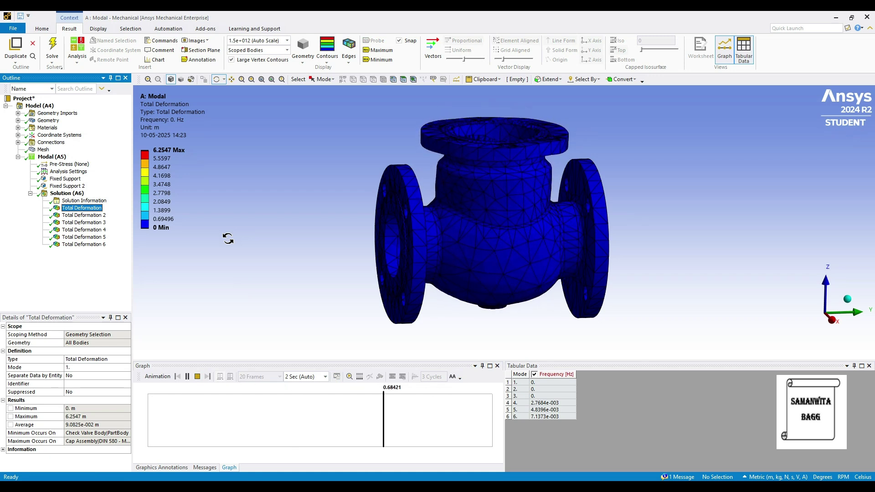
pyautogui.click(186, 377)
pyautogui.click(84, 215)
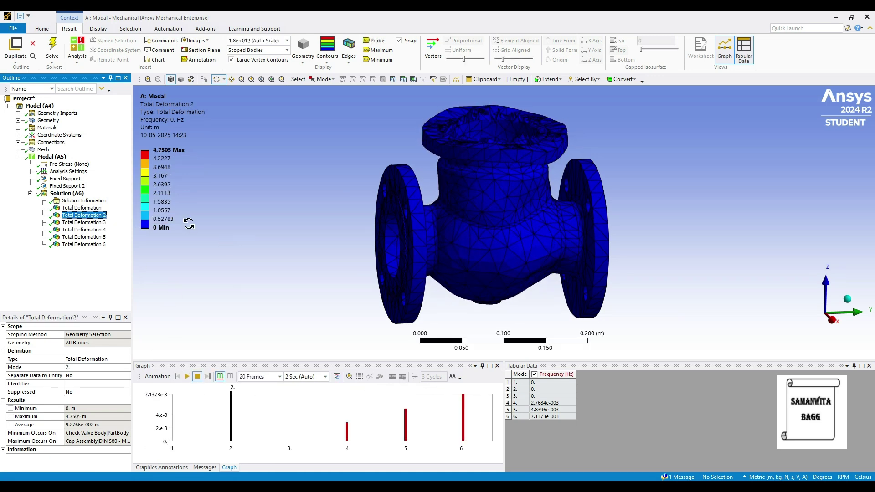
pyautogui.click(187, 376)
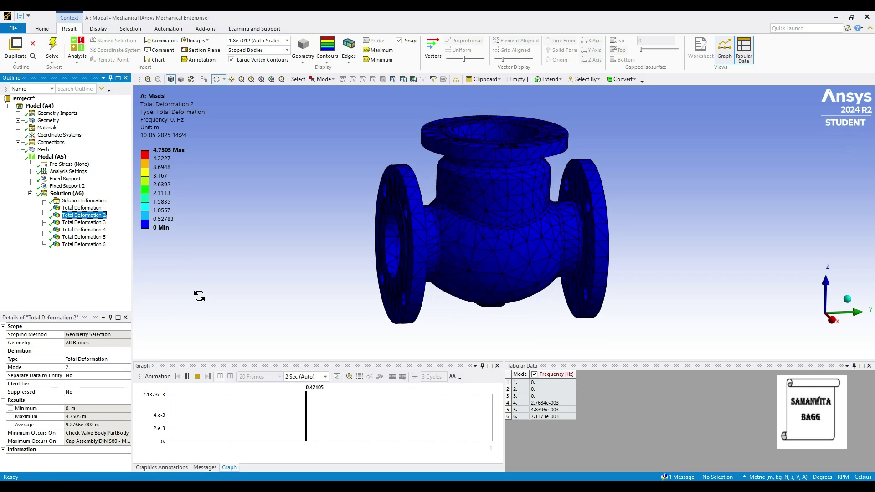
pyautogui.click(187, 376)
# Play and pause the Total Deformation animations of modes 3 and 4 for the valve with the CPVC body.
pyautogui.click(82, 223)
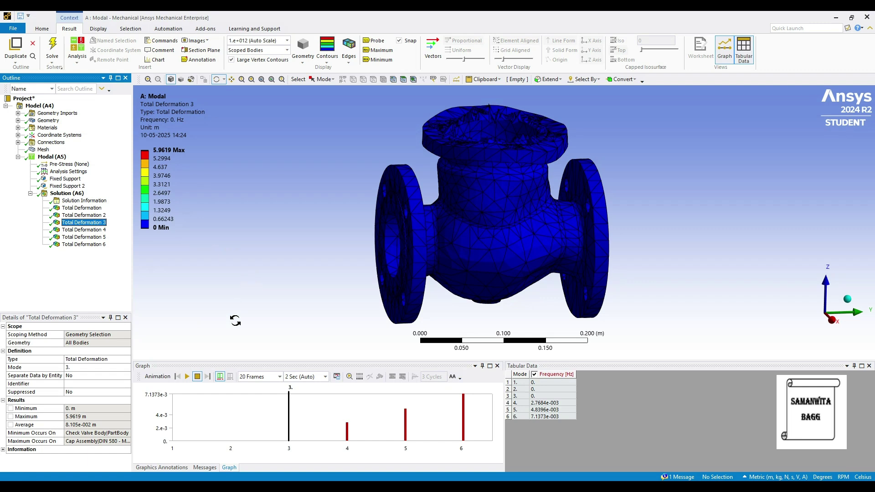
pyautogui.click(187, 377)
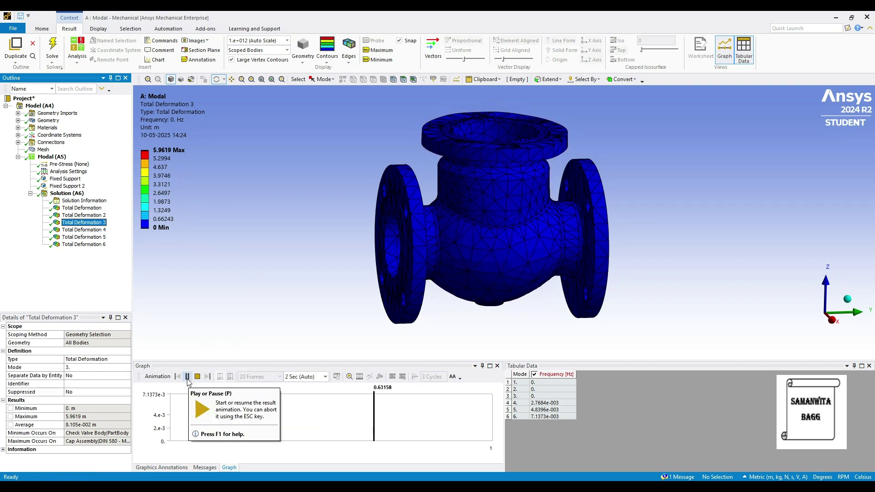
pyautogui.click(187, 377)
pyautogui.click(85, 230)
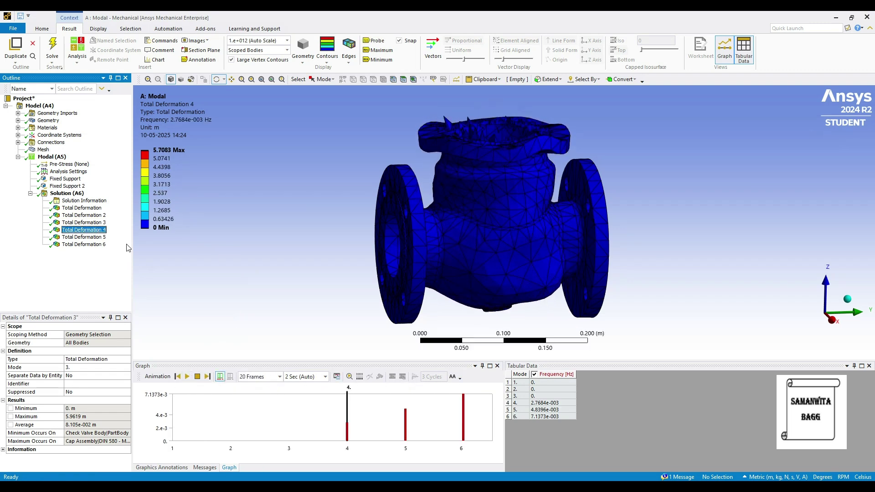
pyautogui.click(187, 377)
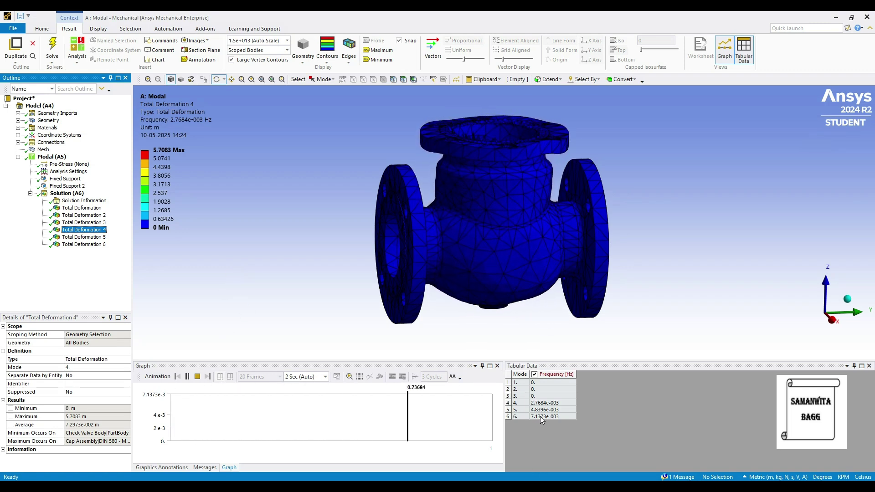
pyautogui.click(187, 377)
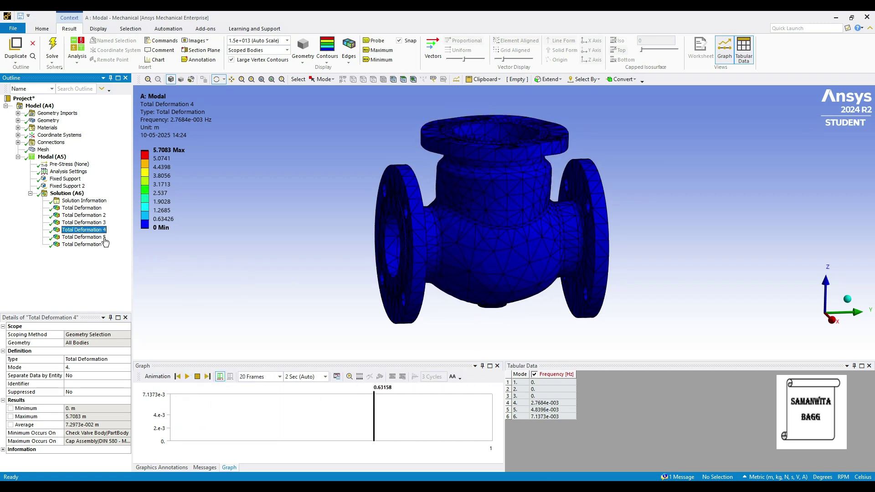
# Play and pause the Total Deformation animations of modes 5 and 6 for the valve with the CPVC body.
pyautogui.click(84, 237)
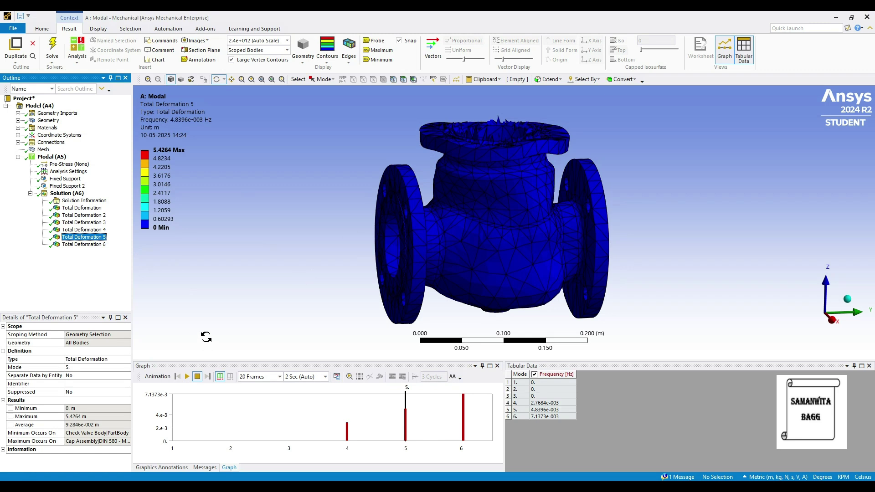
pyautogui.click(186, 377)
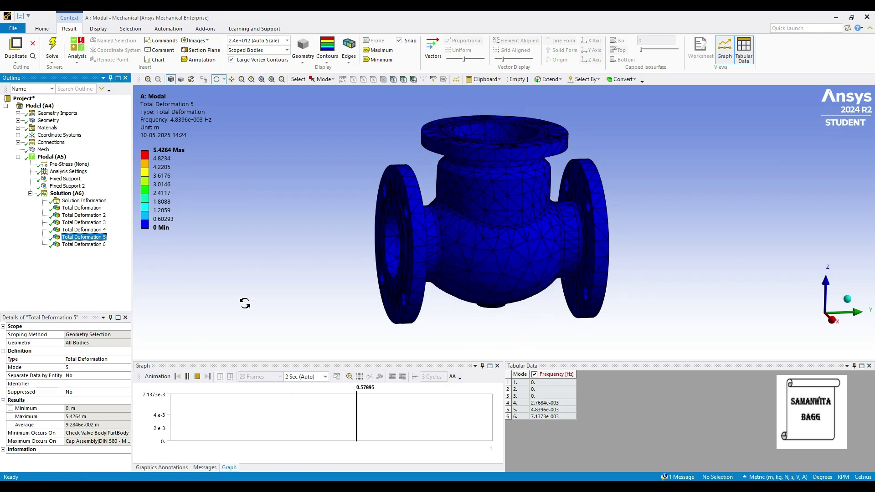
pyautogui.click(187, 380)
pyautogui.click(84, 245)
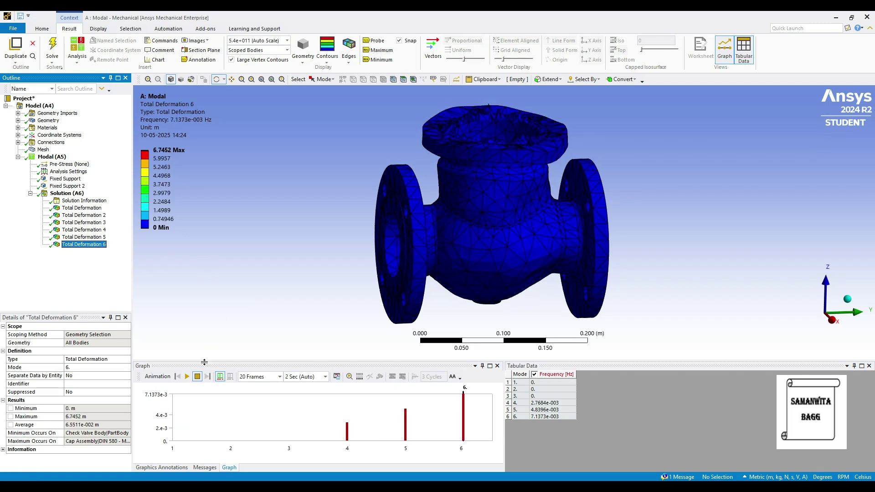
pyautogui.click(187, 376)
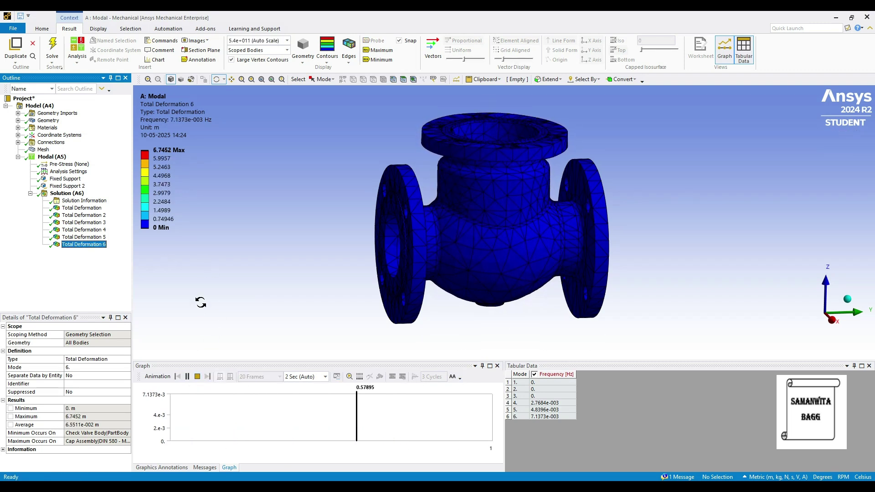
pyautogui.click(197, 376)
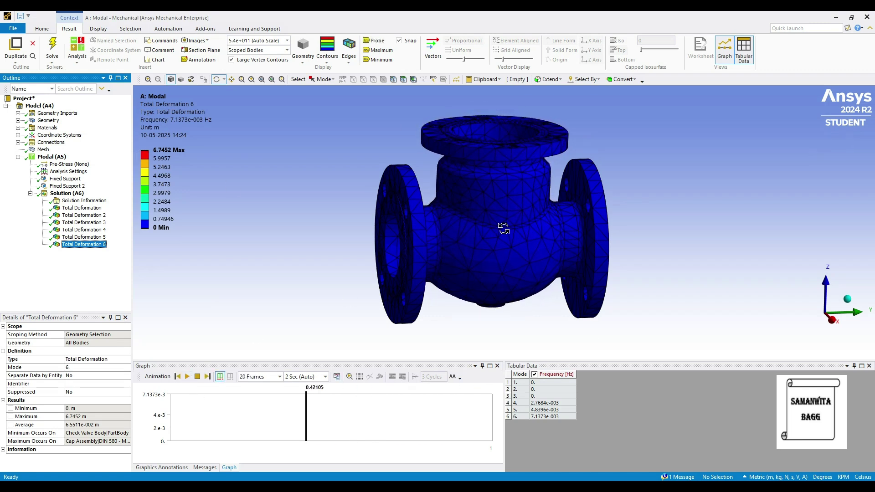
# Assign Stainless Steel as the material of the Check Valve Body and solve the Modal analysis again.
pyautogui.click(17, 121)
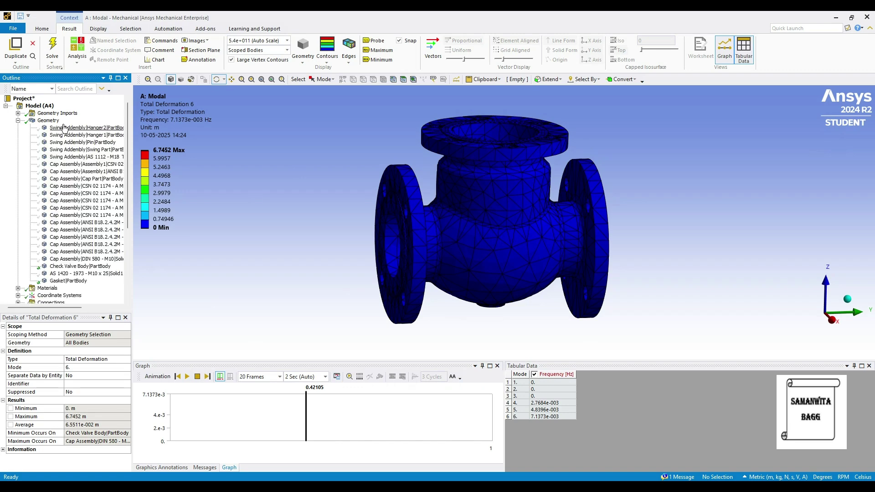
pyautogui.click(94, 267)
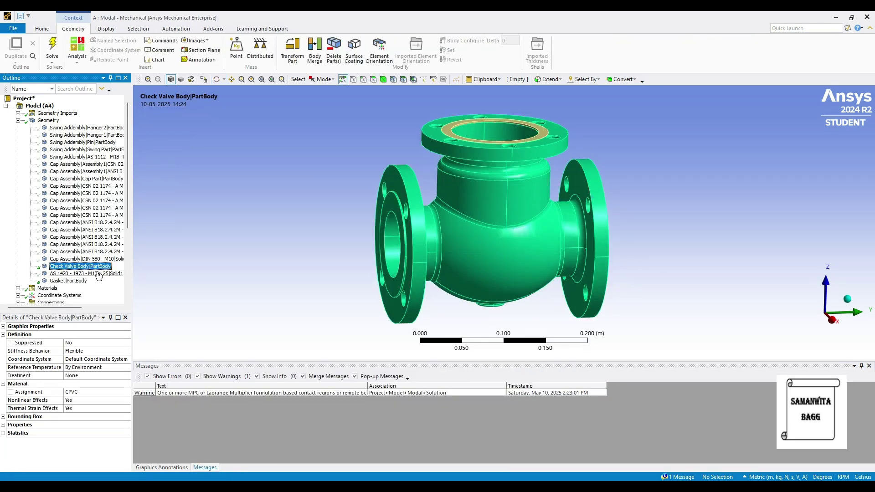
pyautogui.click(122, 393)
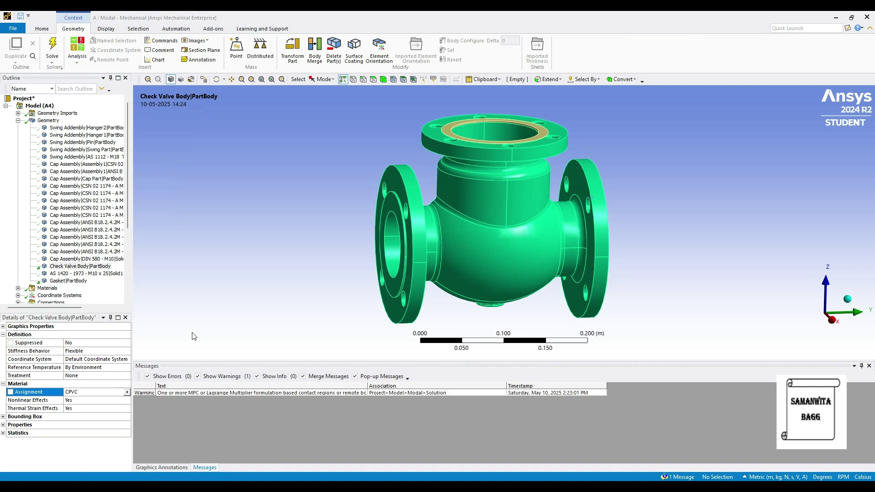
pyautogui.click(127, 393)
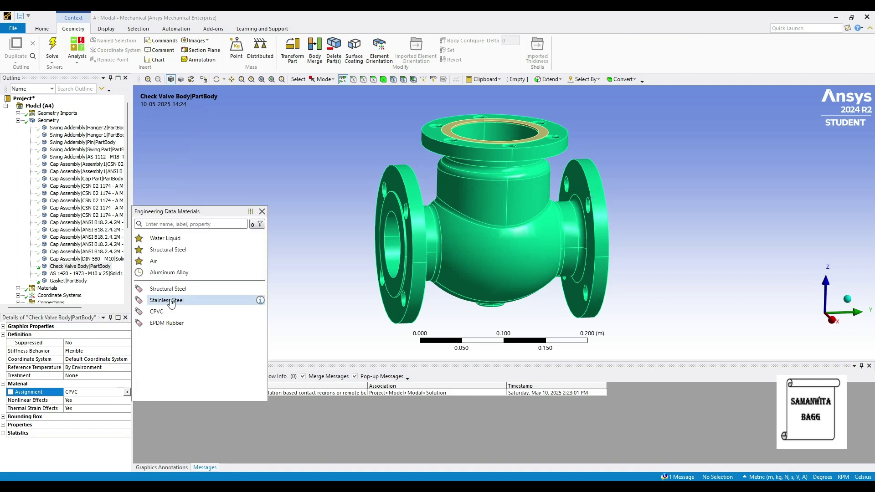
pyautogui.click(156, 302)
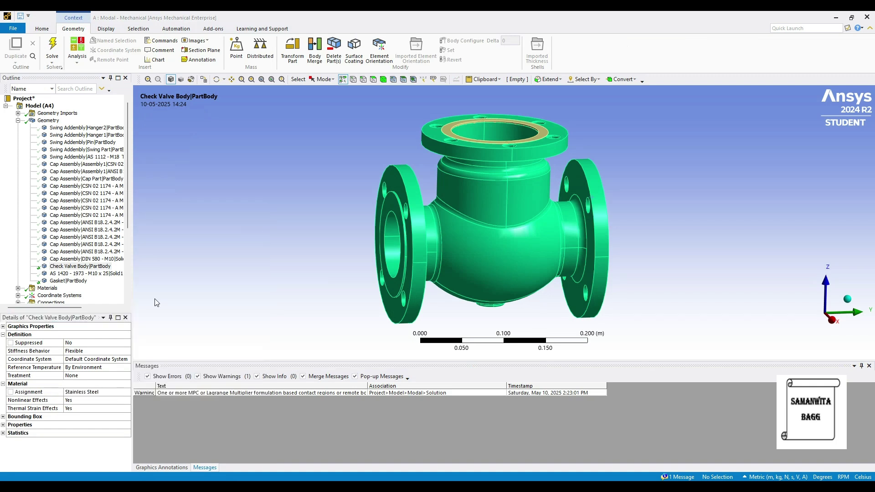
pyautogui.click(21, 122)
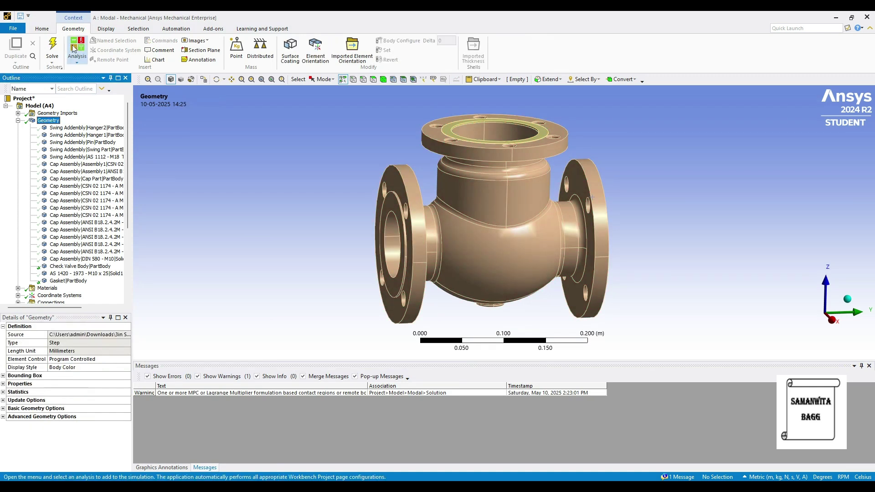
pyautogui.click(50, 48)
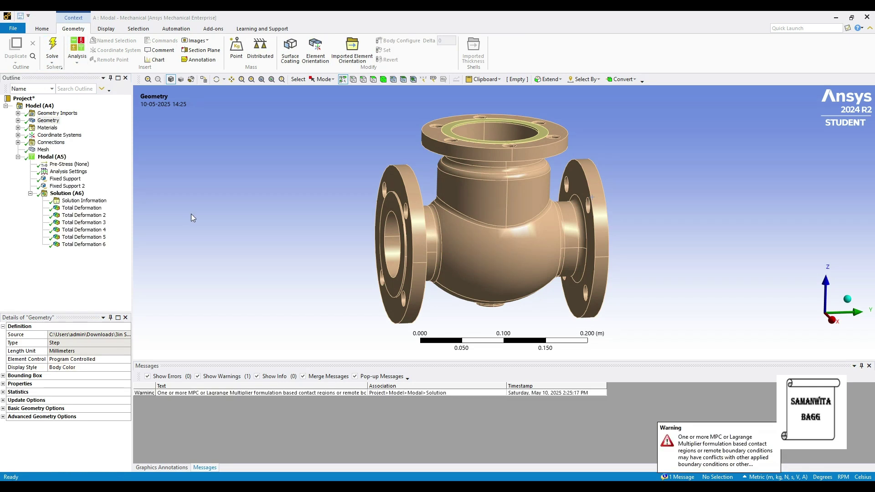
# Animate mode 1's Total Deformation for the stainless steel body, and view the results of modes 3 and 6.
pyautogui.click(82, 208)
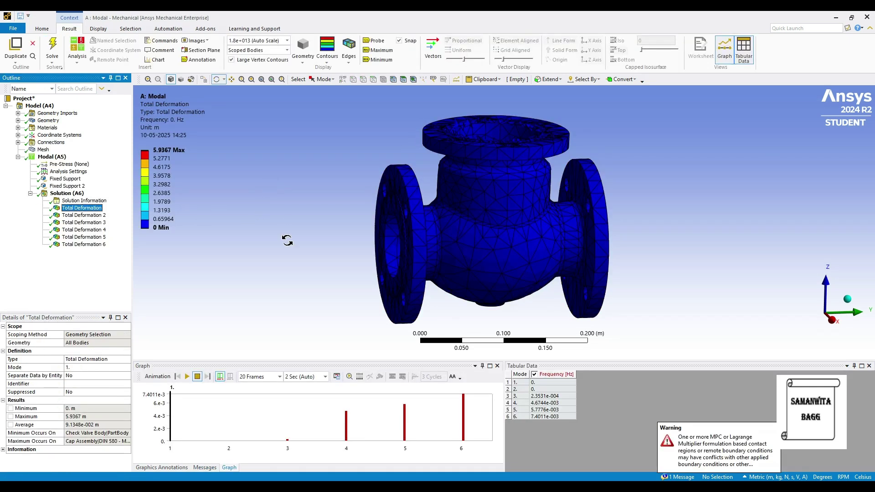
pyautogui.click(187, 377)
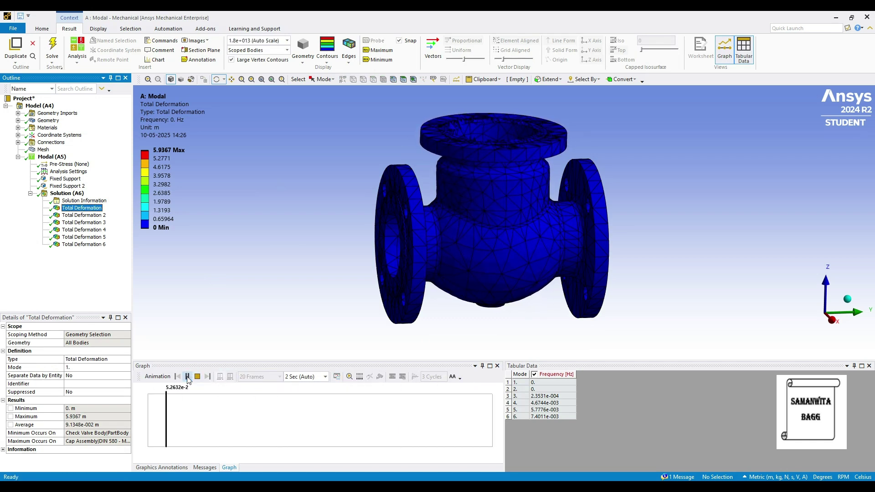
pyautogui.click(187, 378)
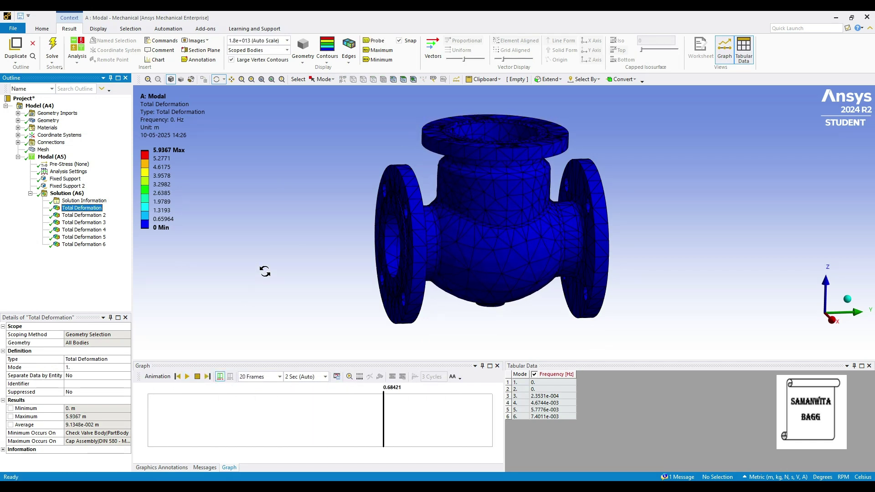
pyautogui.press('Down')
pyautogui.press('Down')
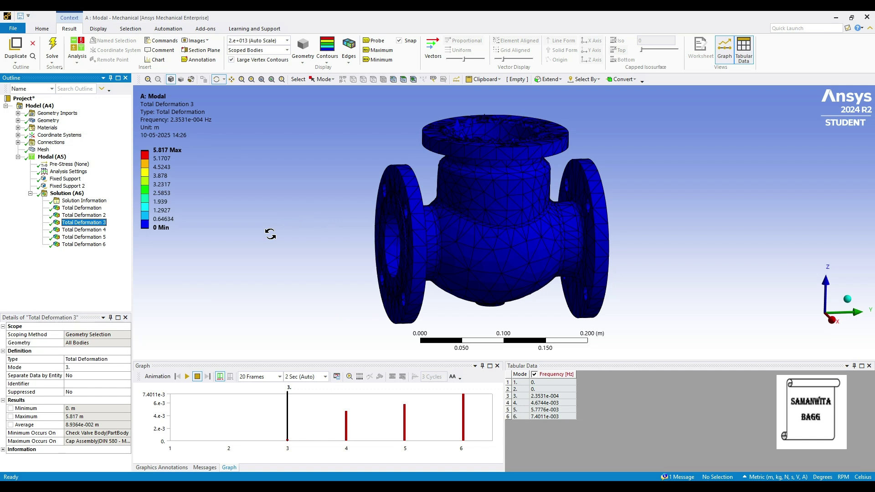
pyautogui.click(104, 244)
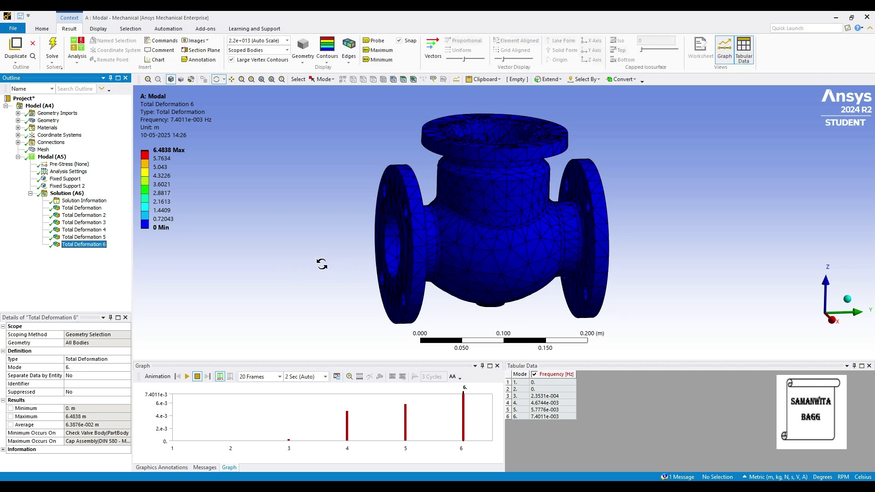